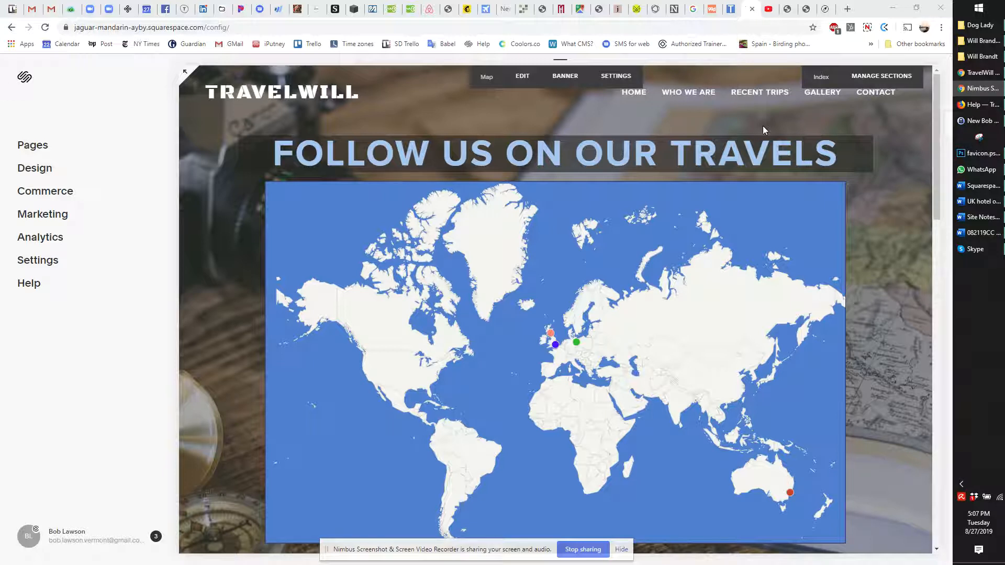
# Switch to the Interactive Maps Generator, view its documentation page, and return to the generator.
pyautogui.click(807, 8)
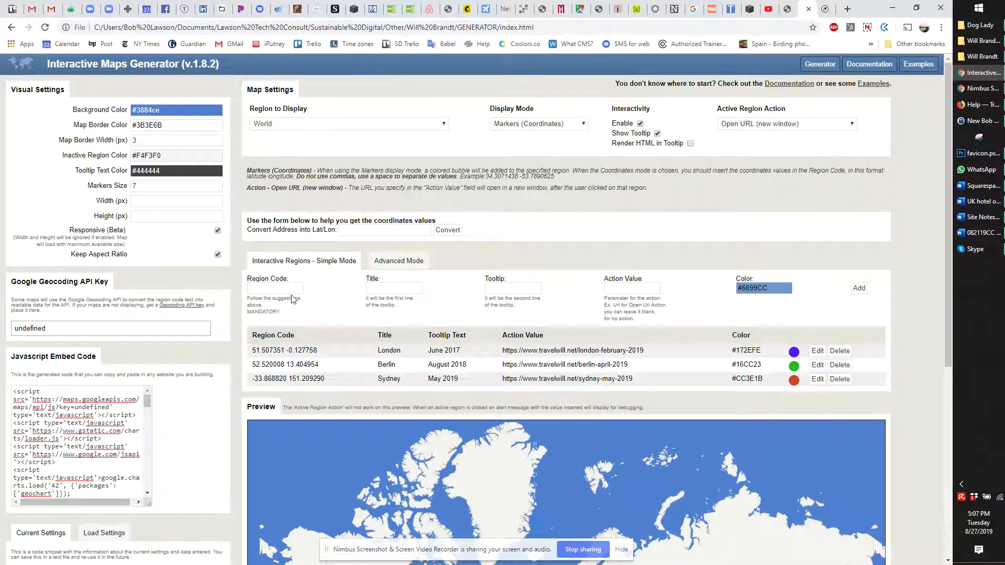
pyautogui.click(788, 9)
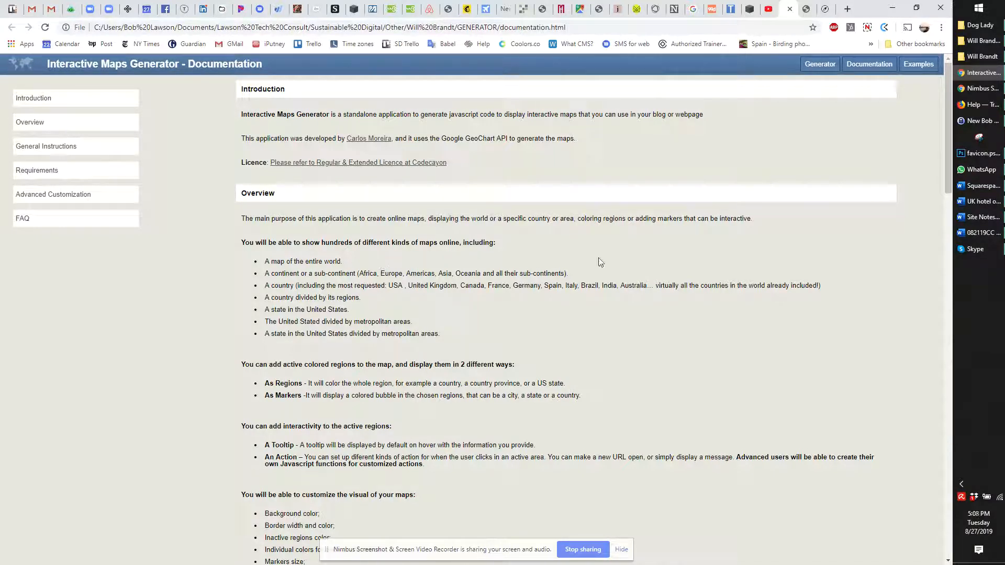
pyautogui.click(809, 7)
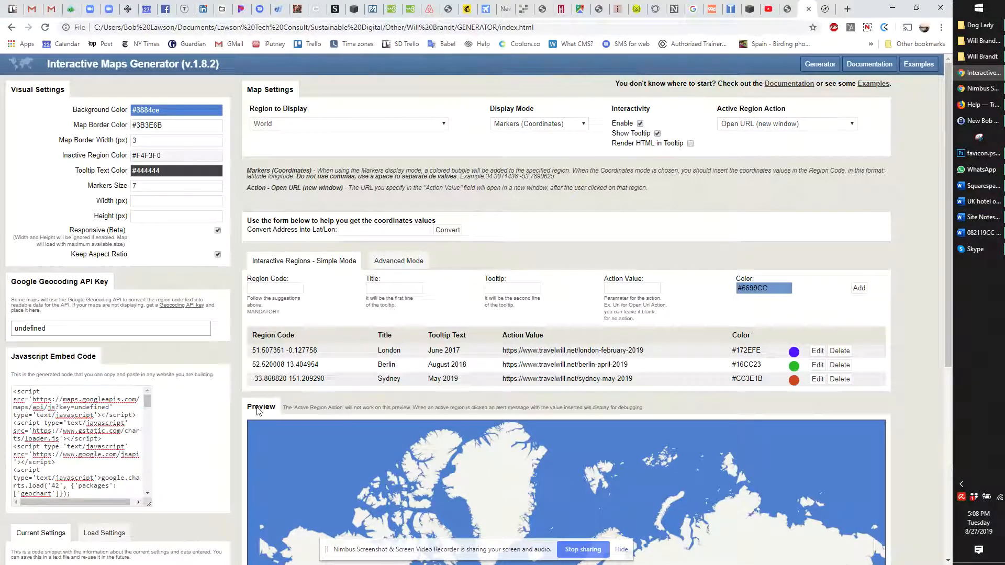
# Examine the generated Javascript embed code and the map preview in the generator.
pyautogui.scroll(-3, 149, 342)
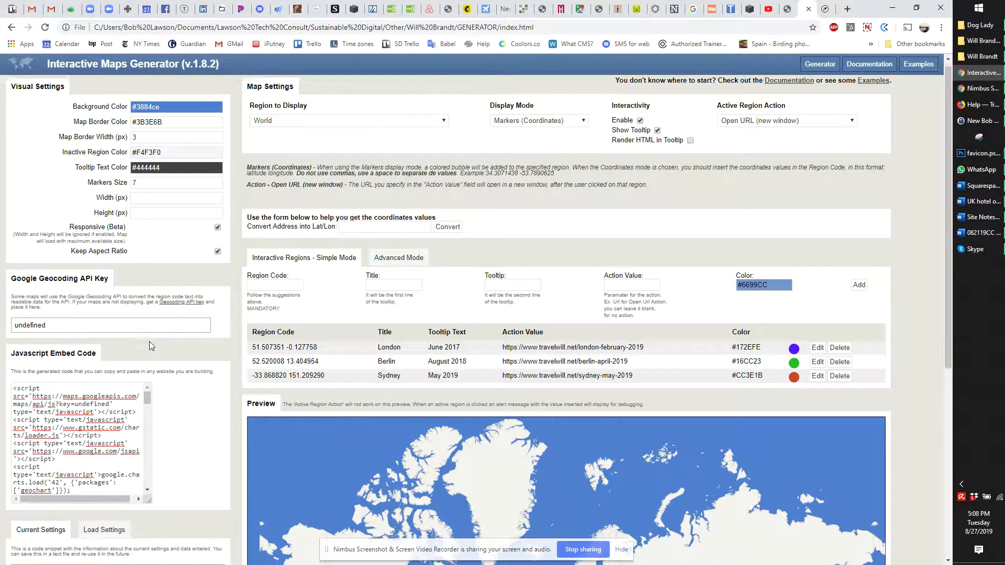
pyautogui.scroll(-1, 150, 341)
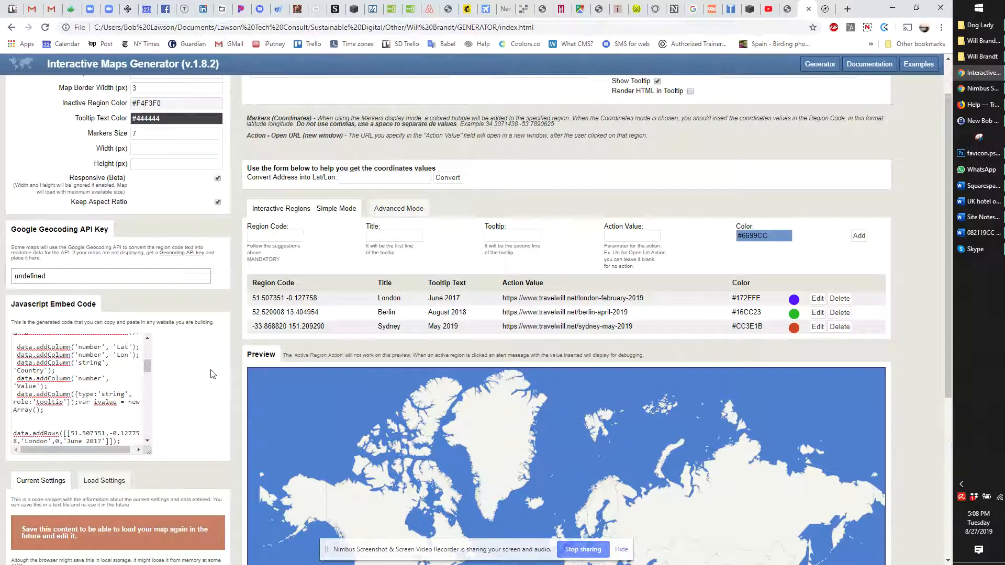
pyautogui.scroll(-3, 212, 374)
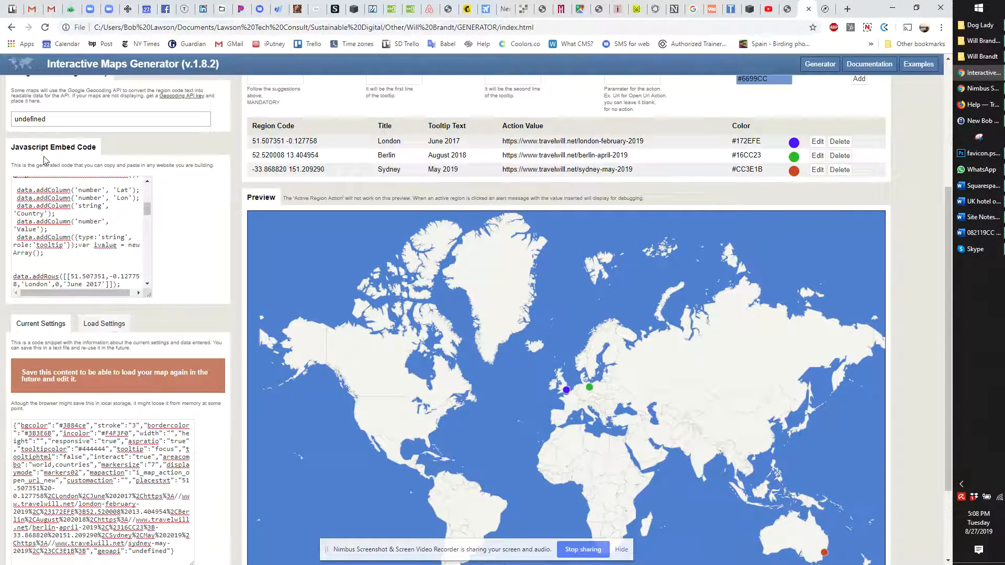
pyautogui.tripleClick(81, 225)
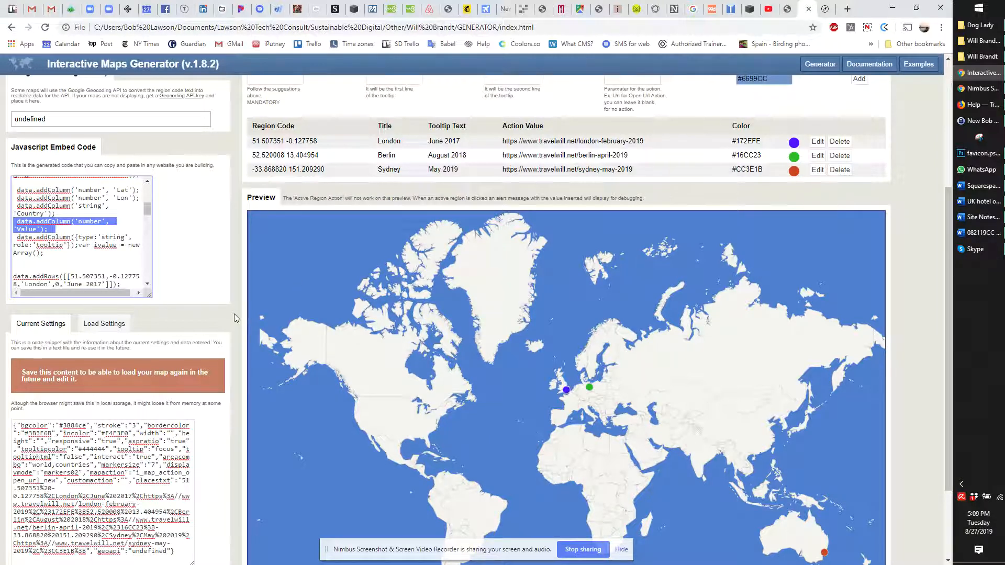
pyautogui.scroll(-1, 234, 314)
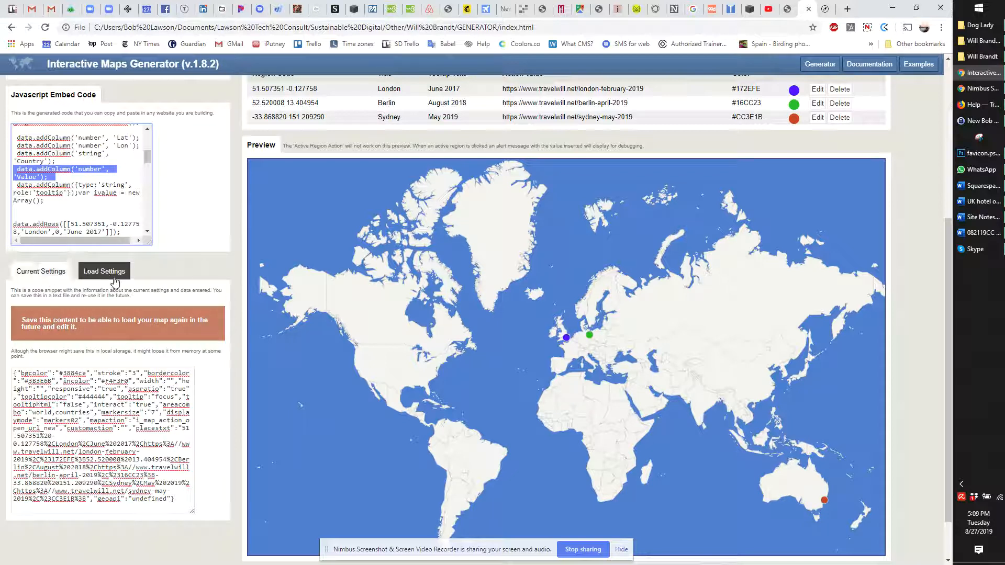
# Select the entire Current Settings code snippet and review it alongside the map settings and listed locations.
pyautogui.click(37, 275)
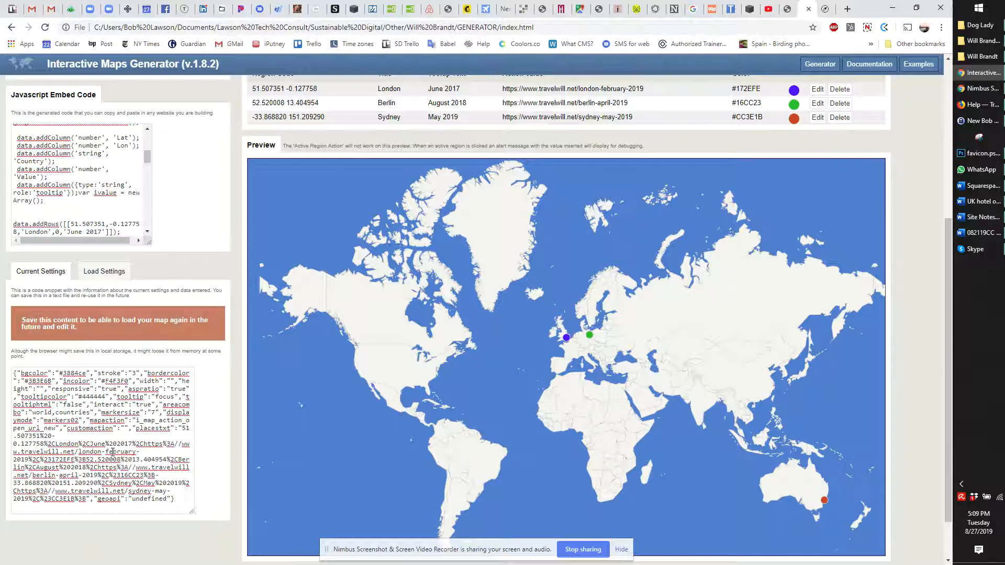
pyautogui.click(114, 453)
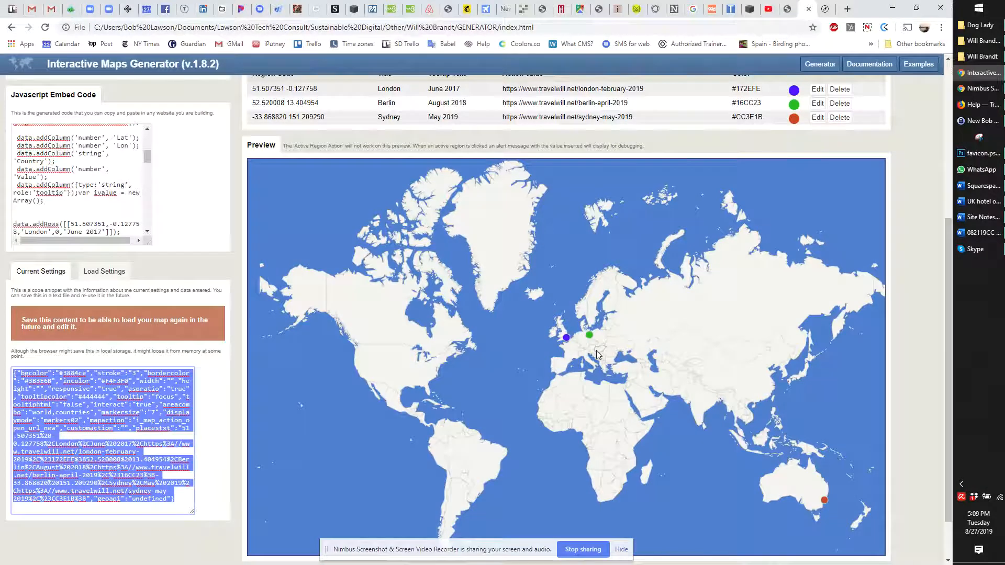
pyautogui.scroll(4, 596, 355)
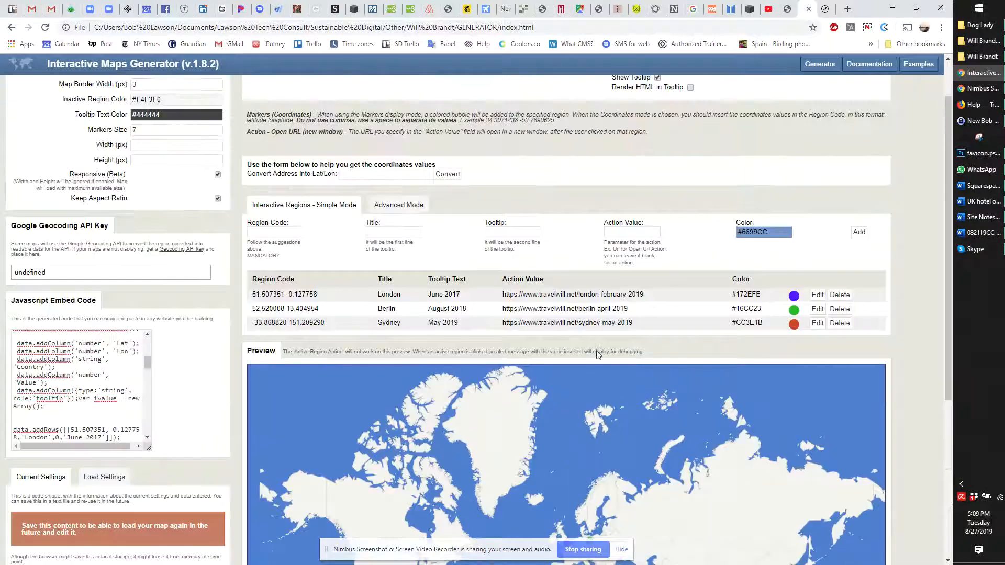
pyautogui.scroll(1, 597, 354)
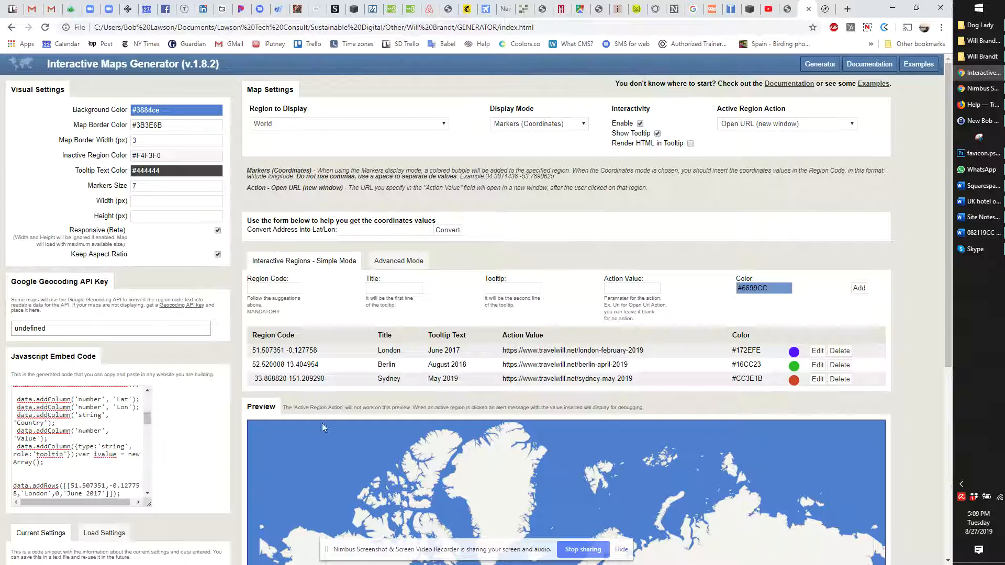
pyautogui.scroll(-2, 520, 421)
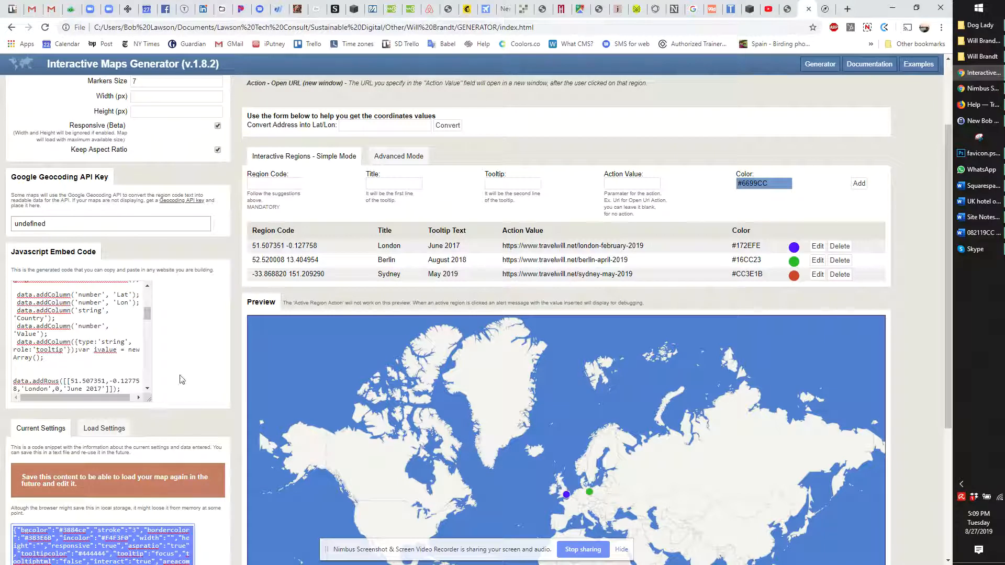
pyautogui.scroll(-2, 187, 415)
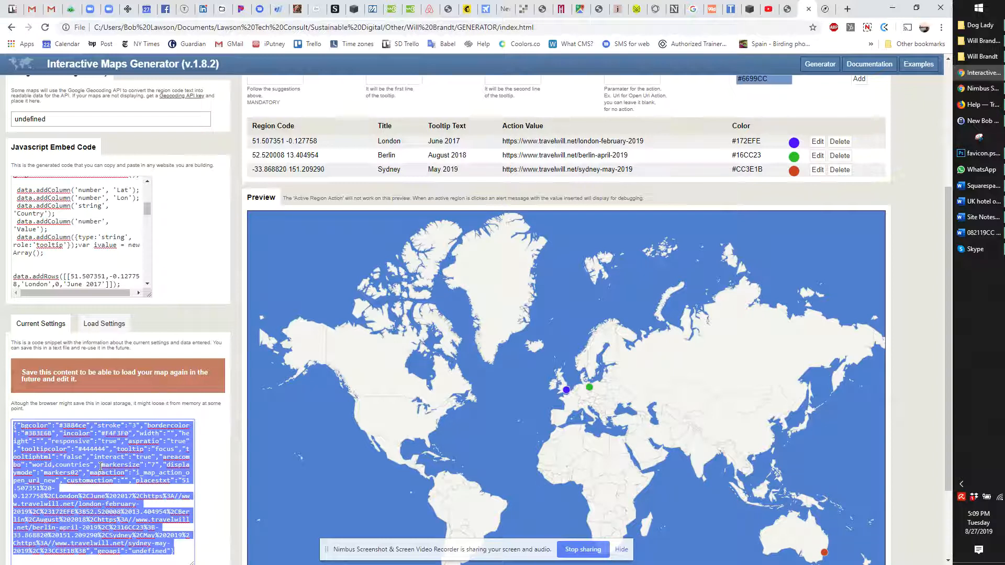
# Switch to the Site Notes document in Word, highlight the stored generator code to review it, and return to the generator.
pyautogui.click(991, 219)
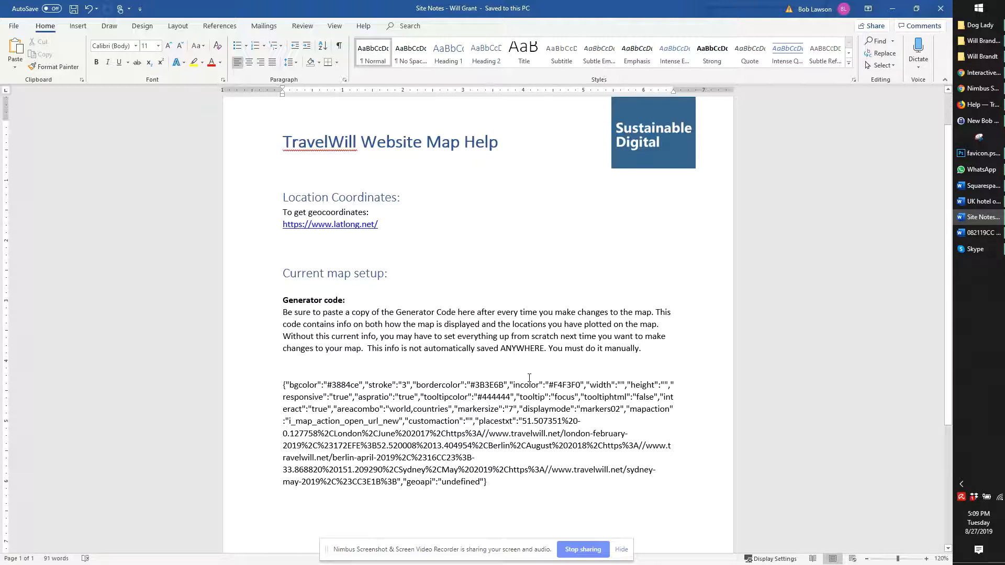
pyautogui.moveTo(490, 482); pyautogui.dragTo(283, 386)
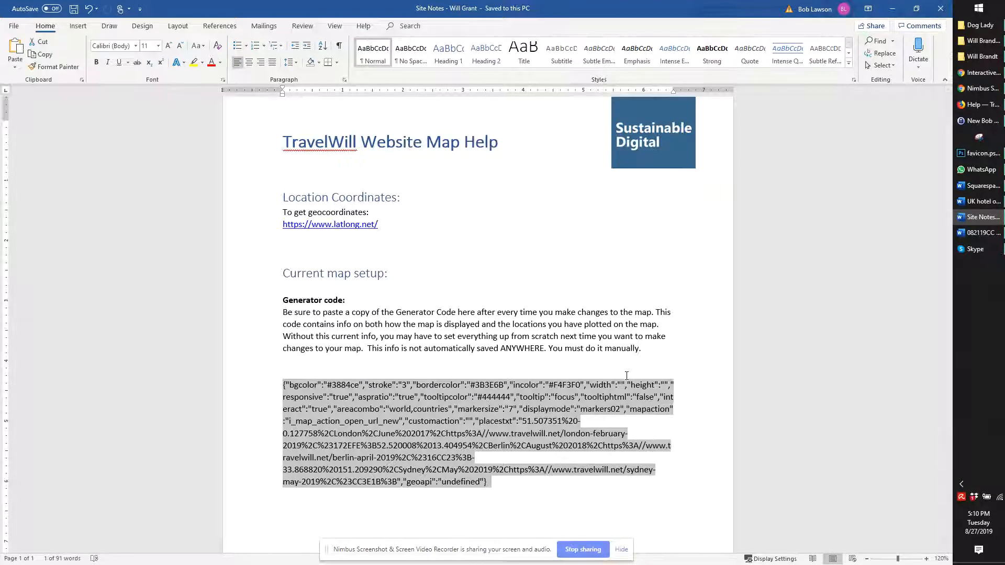
pyautogui.click(664, 365)
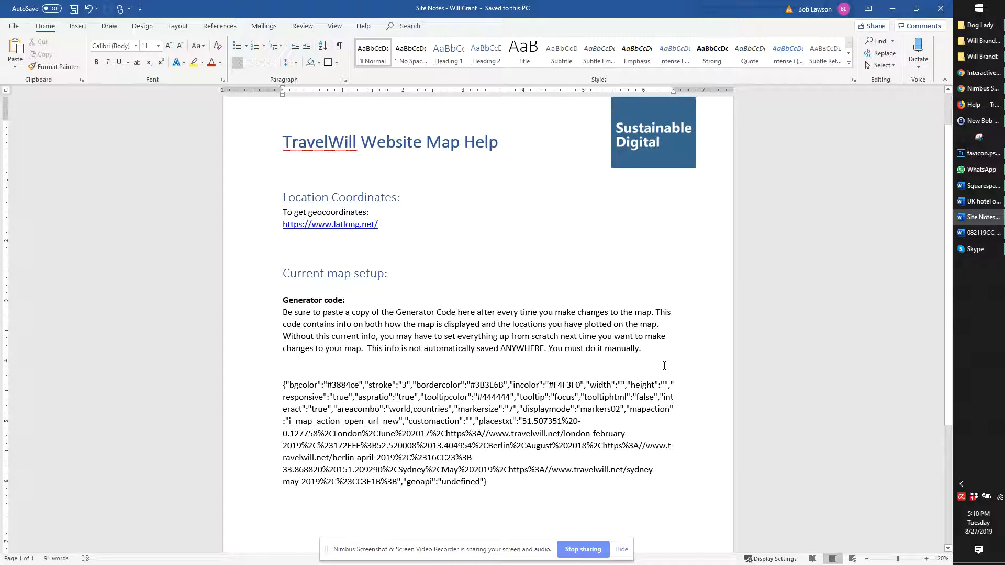
pyautogui.click(982, 222)
pyautogui.click(119, 474)
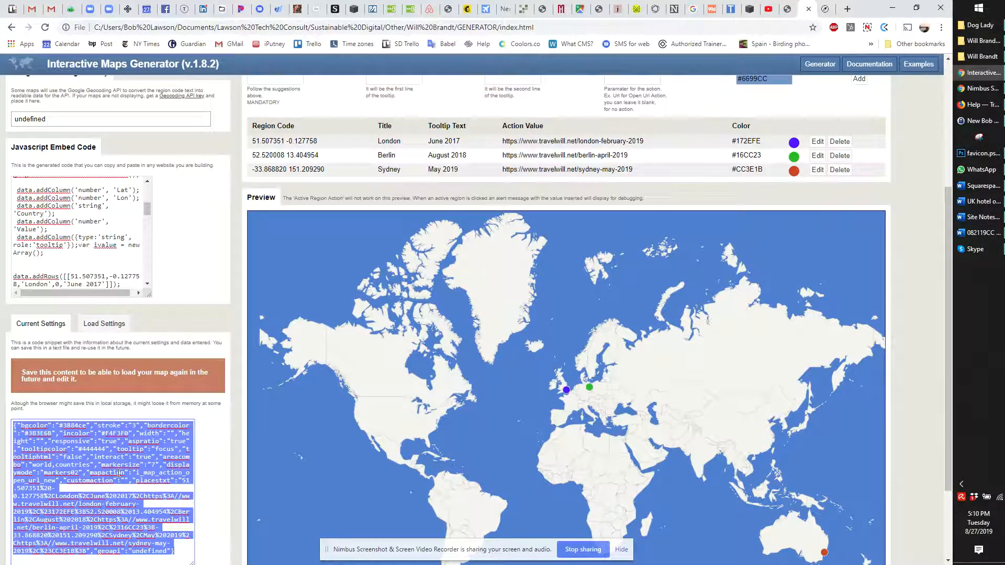
# Show the Load Settings area and inspect the text area for previously saved code snippets.
pyautogui.click(105, 325)
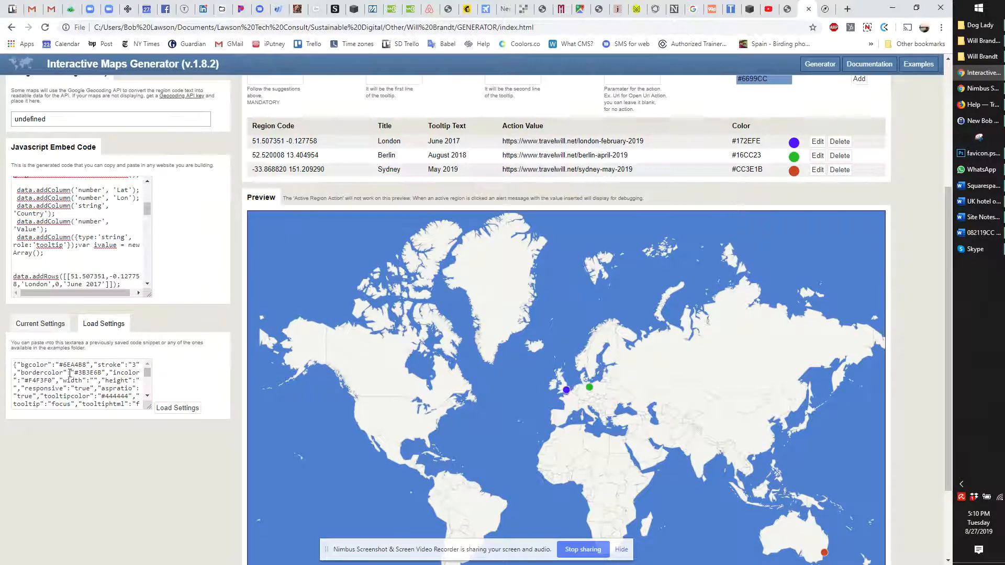
pyautogui.tripleClick(68, 379)
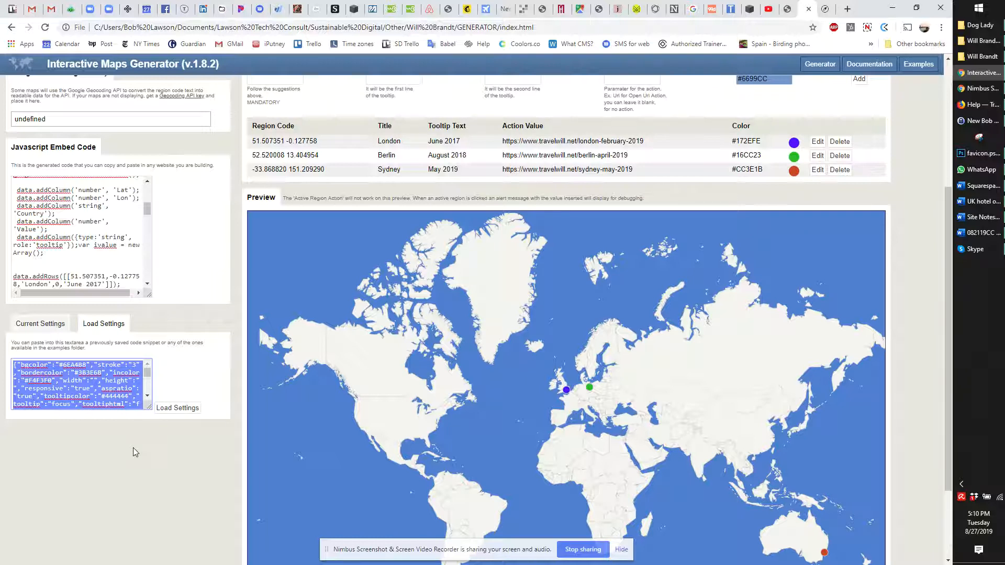
pyautogui.click(168, 488)
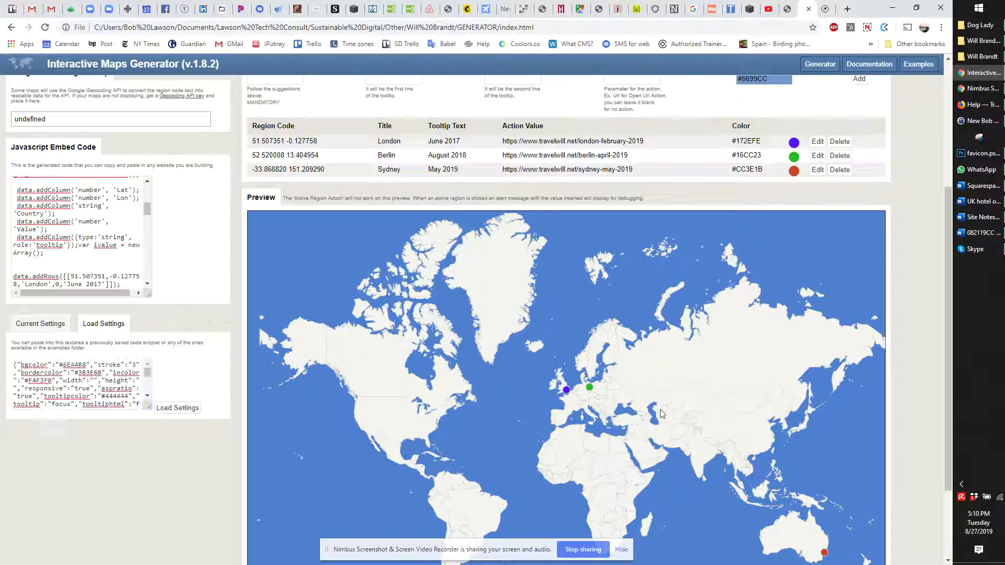
# Examine the London entry's region code, title and tooltip text, and its marker on the preview map.
pyautogui.scroll(4, 677, 407)
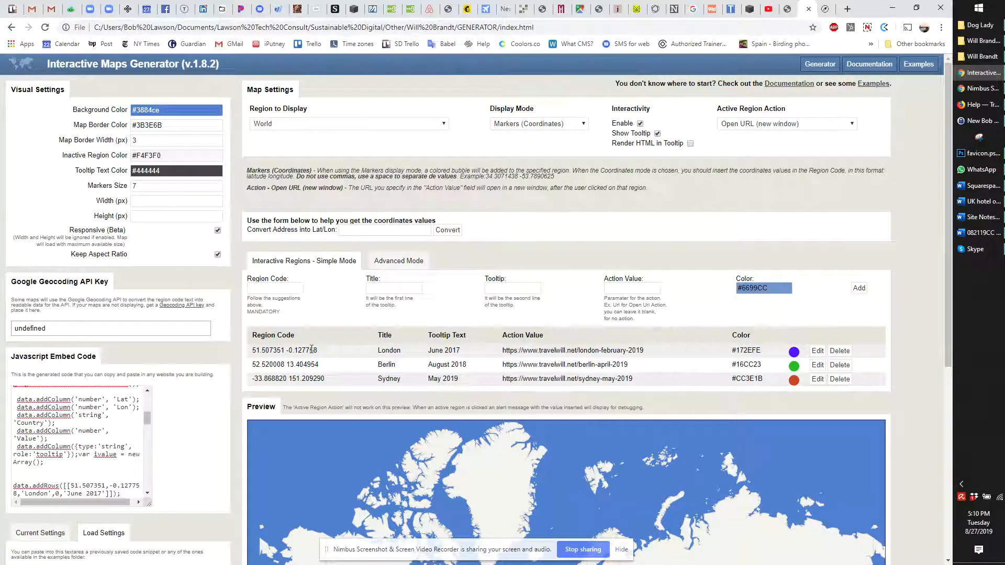
pyautogui.moveTo(318, 350); pyautogui.dragTo(252, 351)
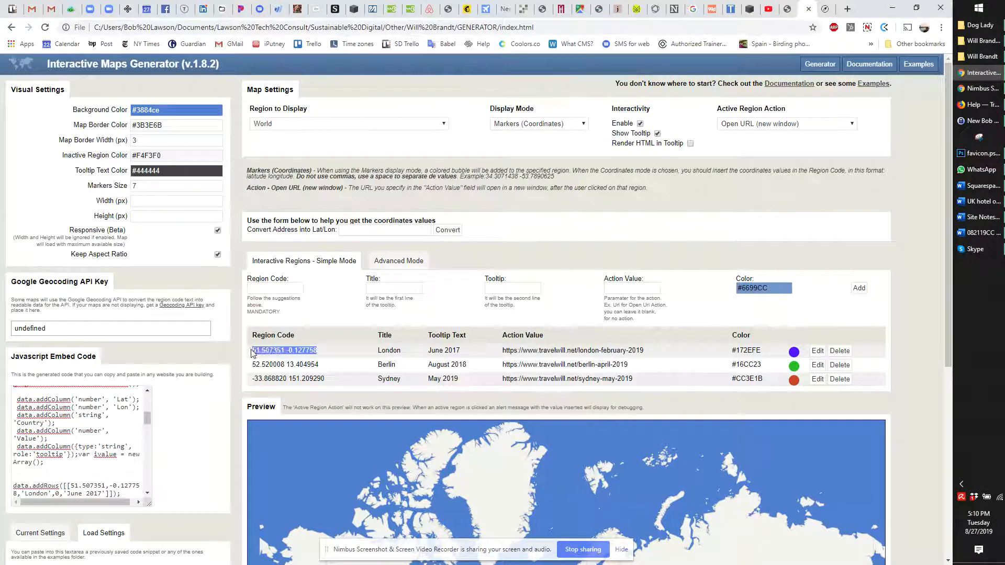
pyautogui.doubleClick(390, 350)
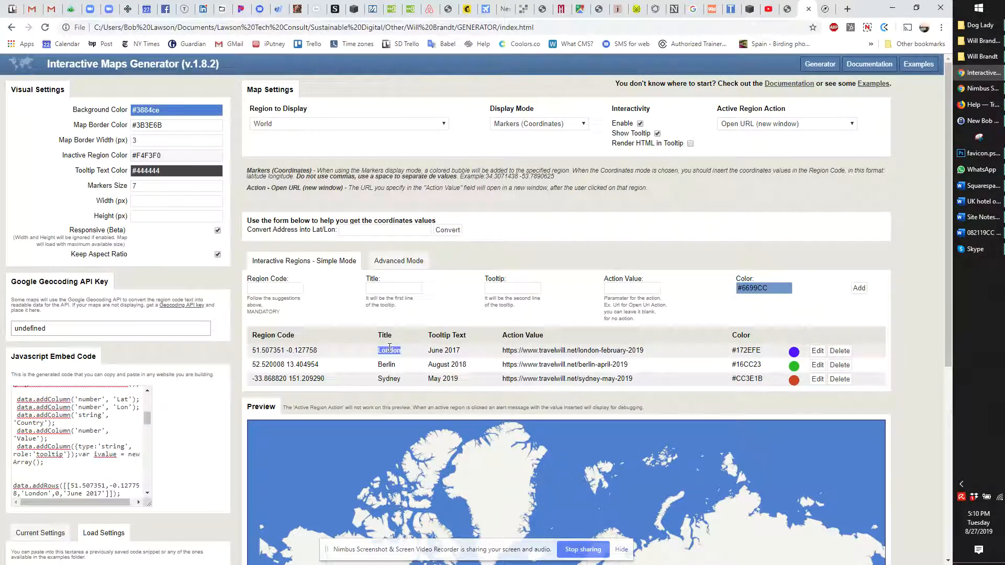
pyautogui.tripleClick(452, 351)
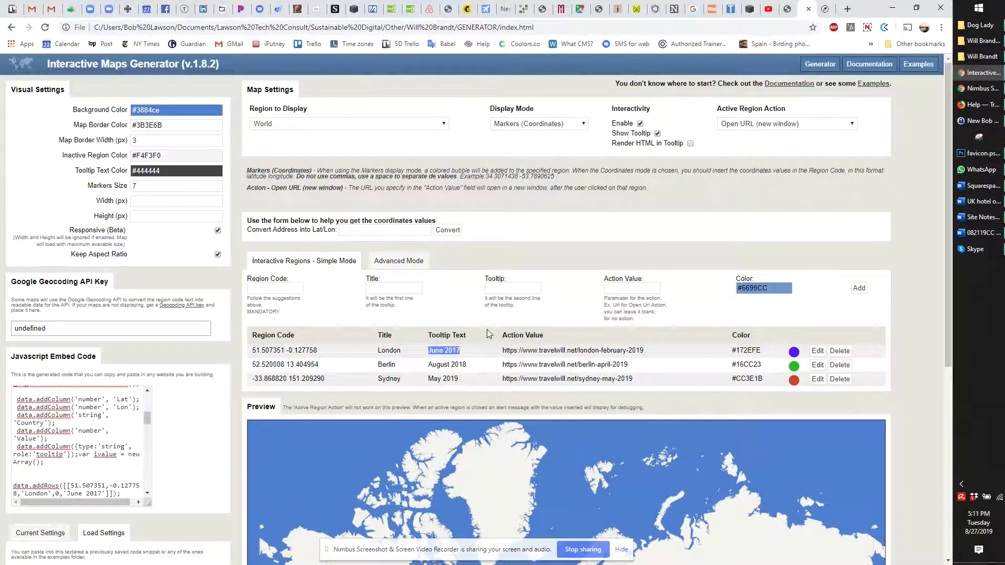
pyautogui.scroll(-2, 487, 331)
pyautogui.scroll(-2, 487, 329)
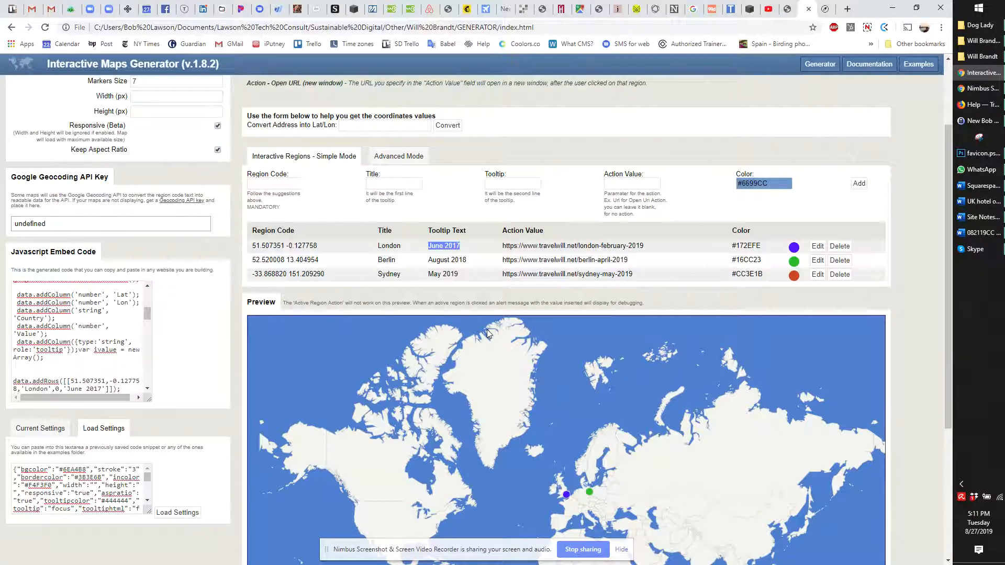
pyautogui.scroll(-1, 487, 329)
pyautogui.moveTo(570, 449)
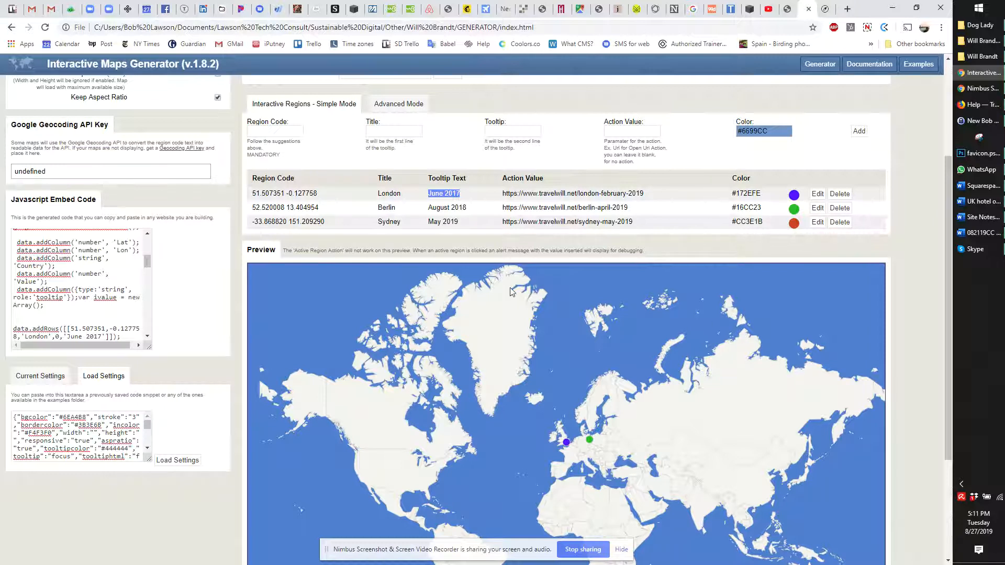
# Check the Site Notes document in Word for the geocoordinates link, and switch to the LatLong.net page in the browser.
pyautogui.click(269, 131)
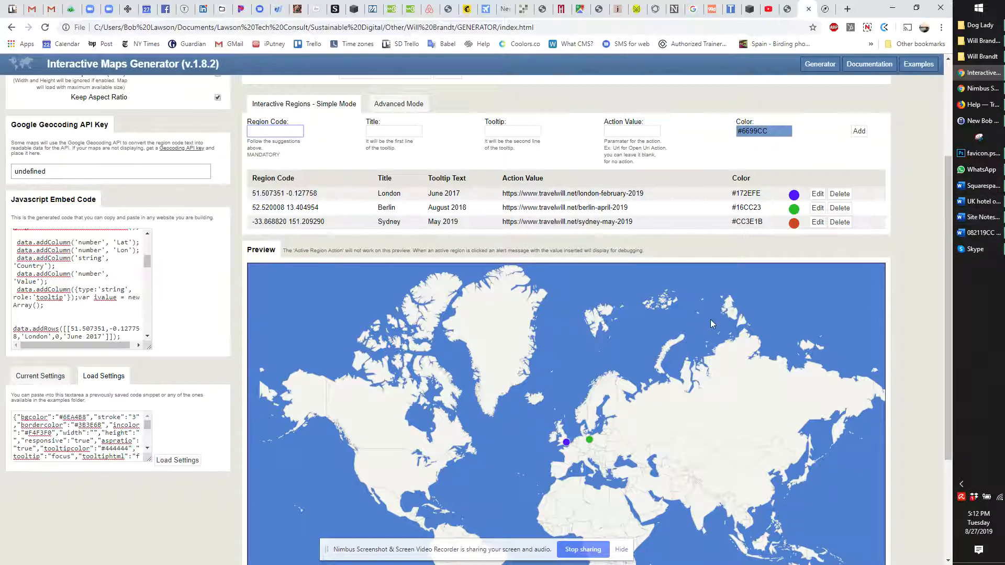
pyautogui.click(986, 219)
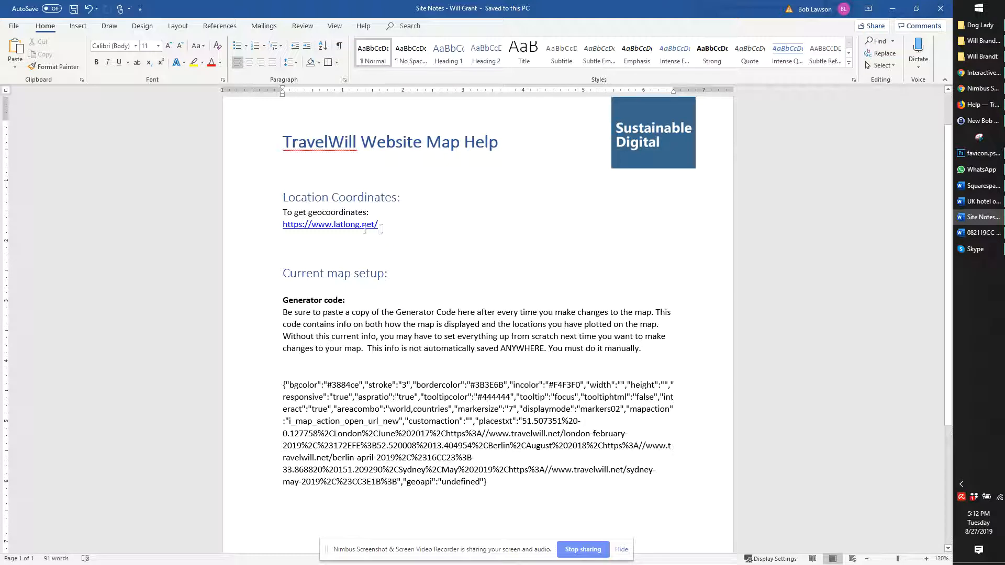
pyautogui.click(895, 11)
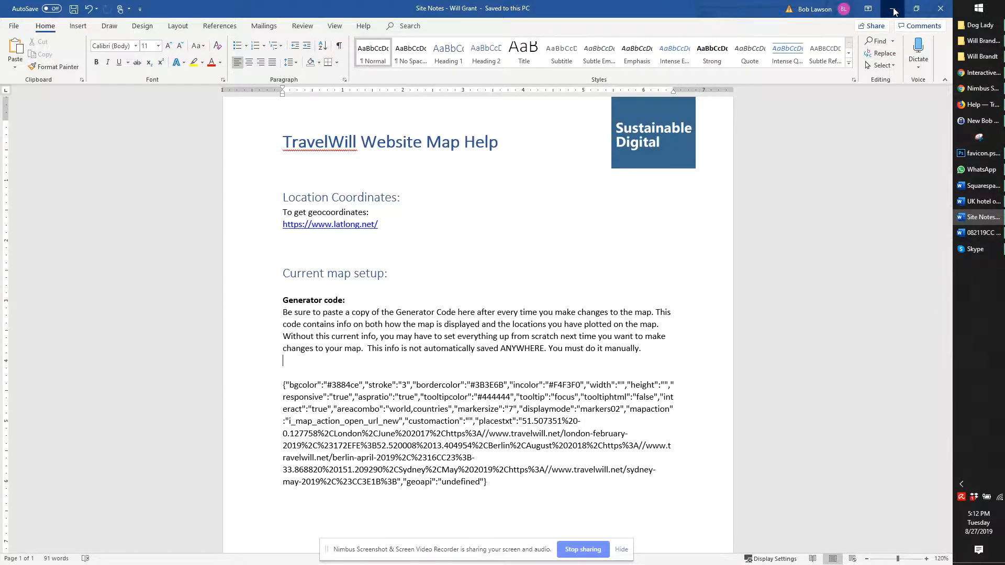
pyautogui.click(825, 10)
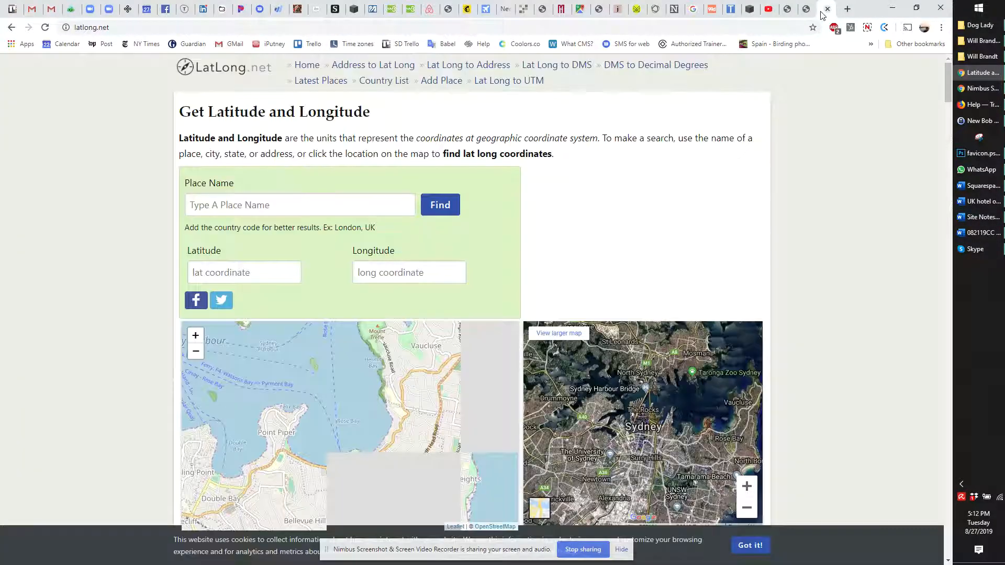
# Find the coordinates for the place name "New York USA" and copy the resulting latitude.
pyautogui.click(276, 206)
pyautogui.write('New')
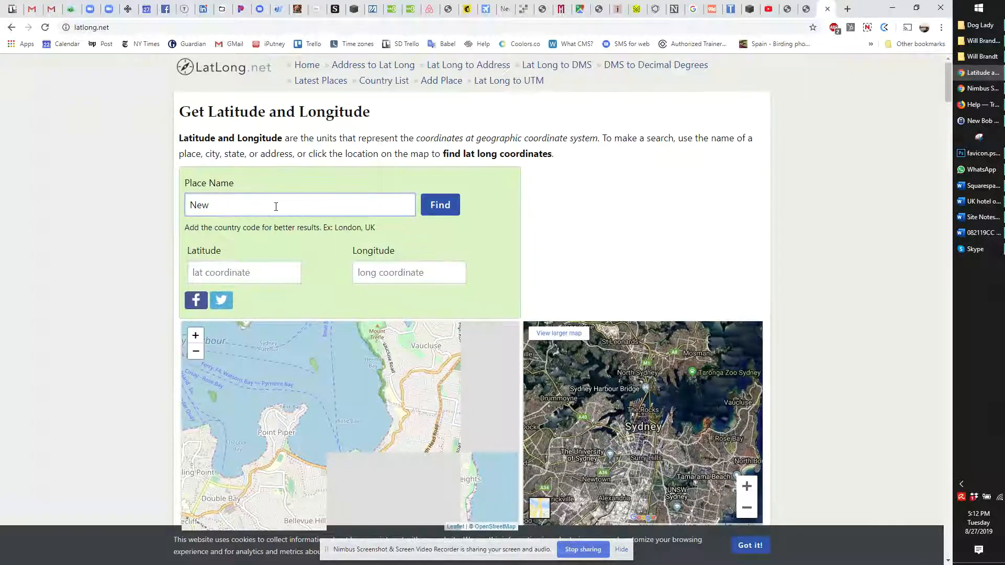
pyautogui.write(' York USA')
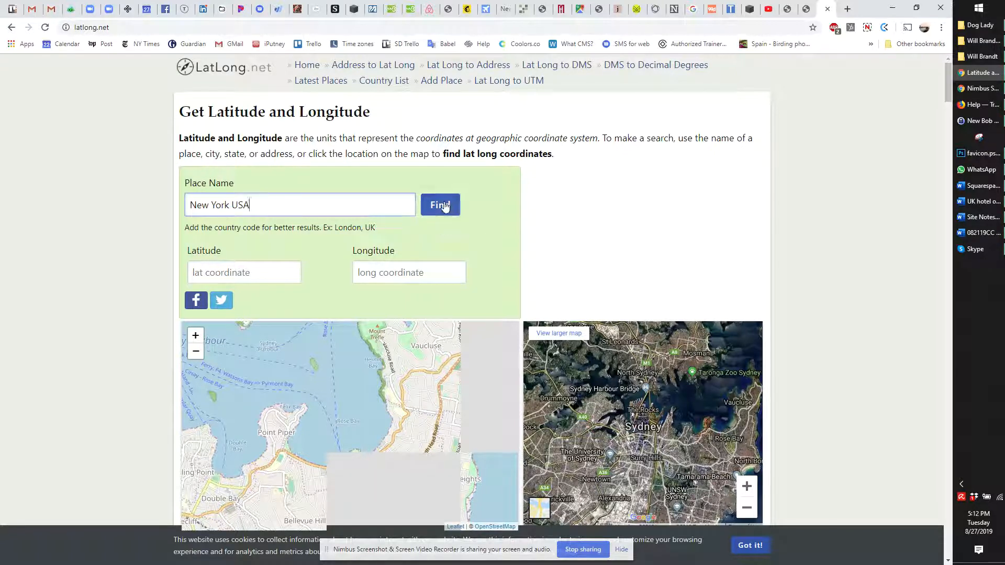
pyautogui.click(444, 207)
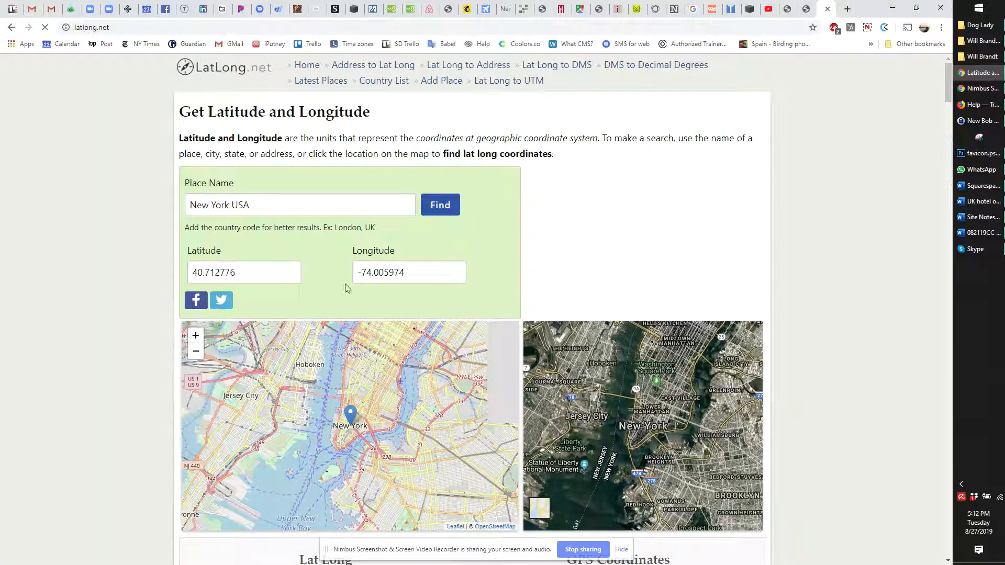
pyautogui.doubleClick(247, 272)
pyautogui.hotkey('ctrl', 'c')
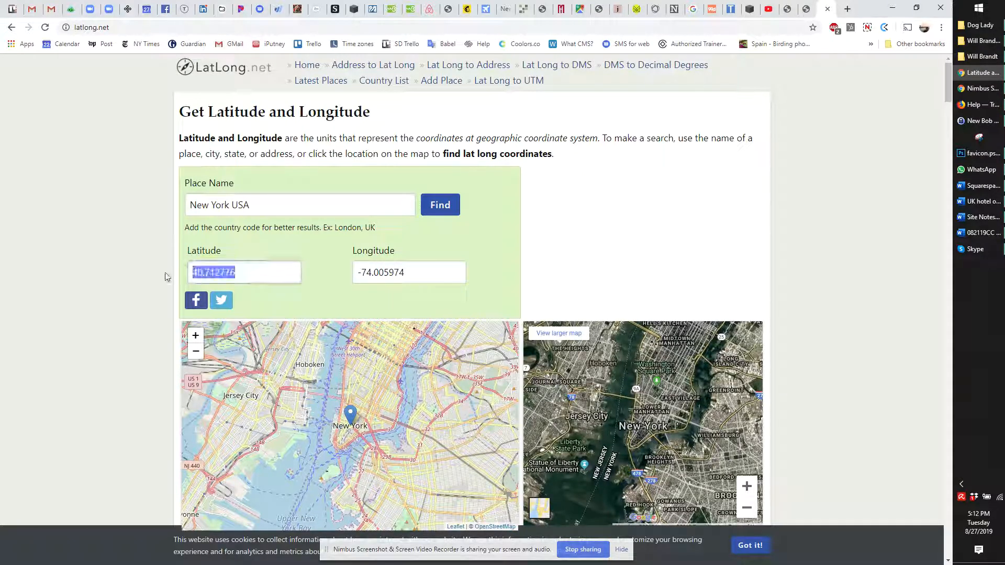
# Enter New York's latitude and longitude from LatLong.net, 40.712776 -74.005974, as the new region code in the Interactive Maps Generator.
pyautogui.click(807, 10)
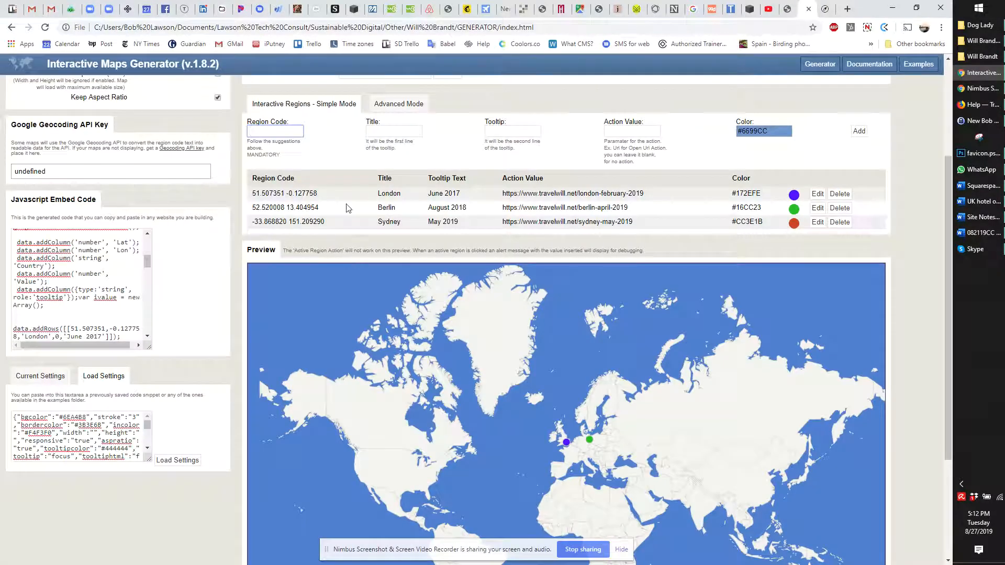
pyautogui.click(265, 128)
pyautogui.hotkey('ctrl', 'v')
pyautogui.click(827, 9)
pyautogui.click(410, 270)
pyautogui.hotkey('ctrl', 'c')
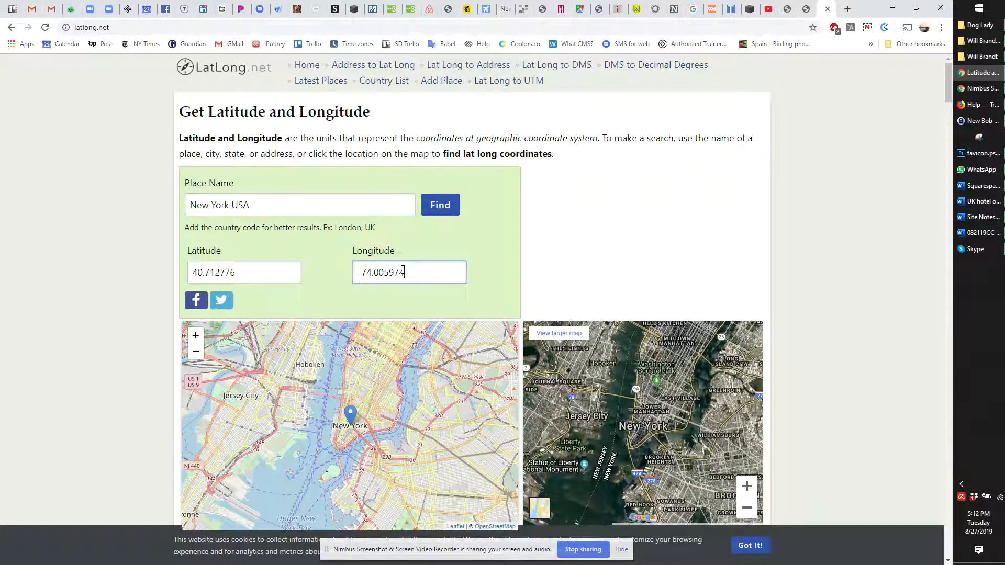
pyautogui.click(804, 9)
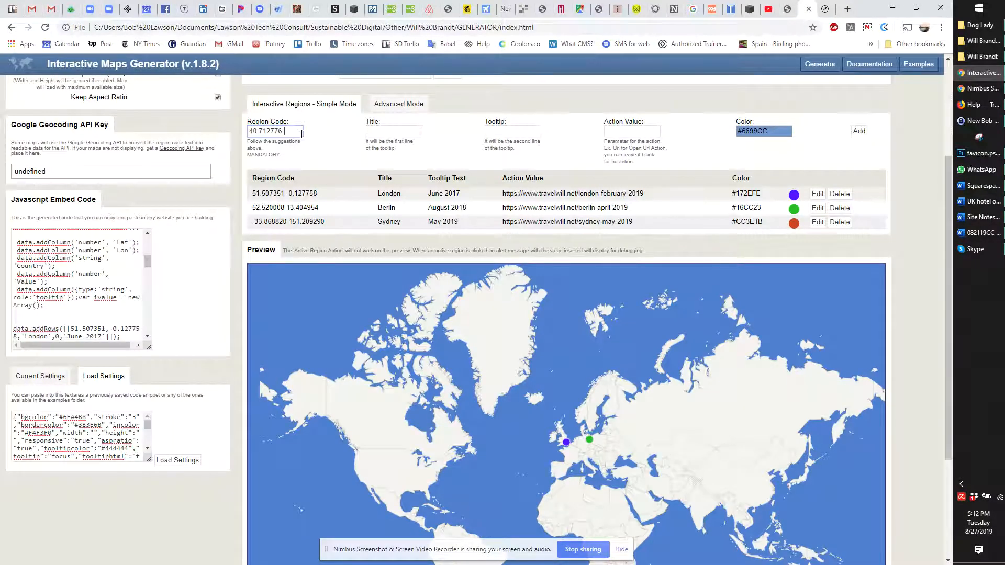
pyautogui.hotkey('ctrl', 'v')
# Give the new region the title "New York" and the tooltip "April 2017".
pyautogui.click(398, 131)
pyautogui.write('New Yor')
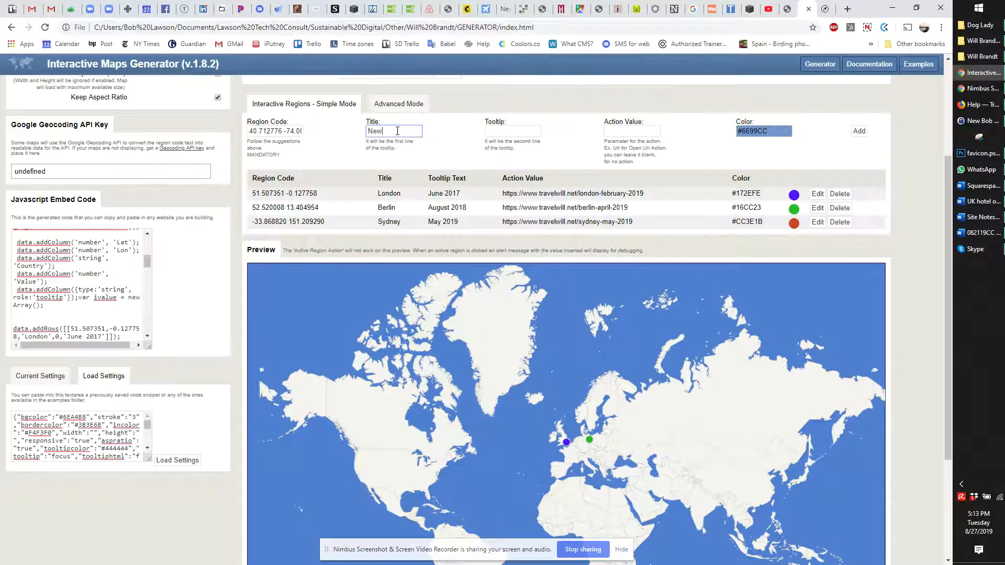
pyautogui.press('Tab')
pyautogui.write('April')
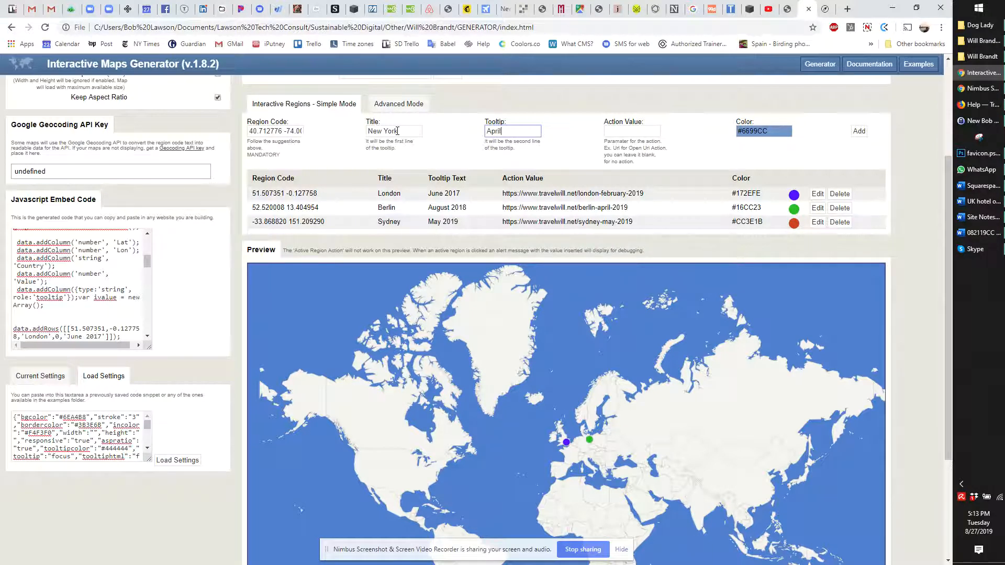
pyautogui.write(' 2017')
pyautogui.click(629, 130)
pyautogui.write('http')
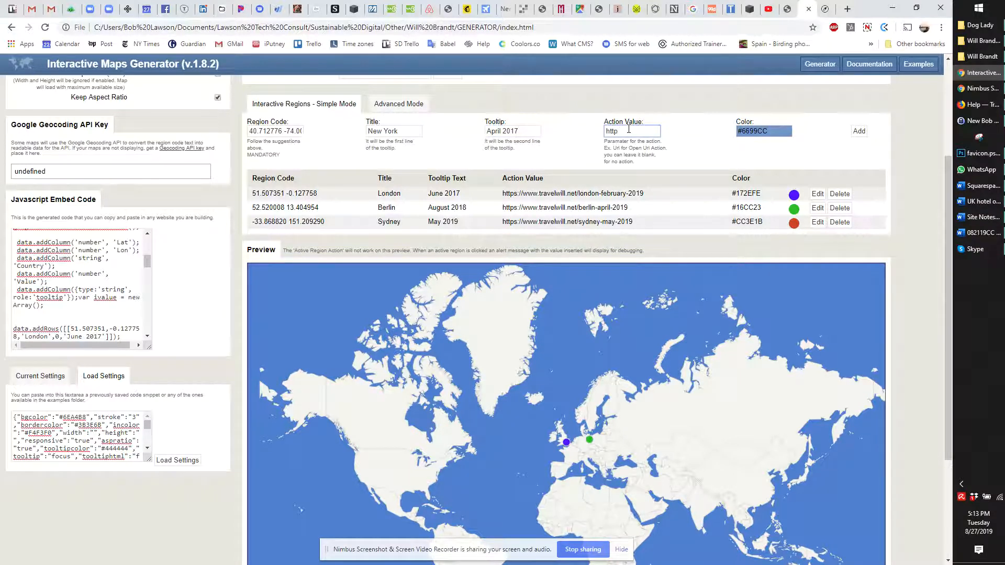
pyautogui.write(':')
pyautogui.write('//')
pyautogui.write('www.goog')
pyautogui.write('le.com')
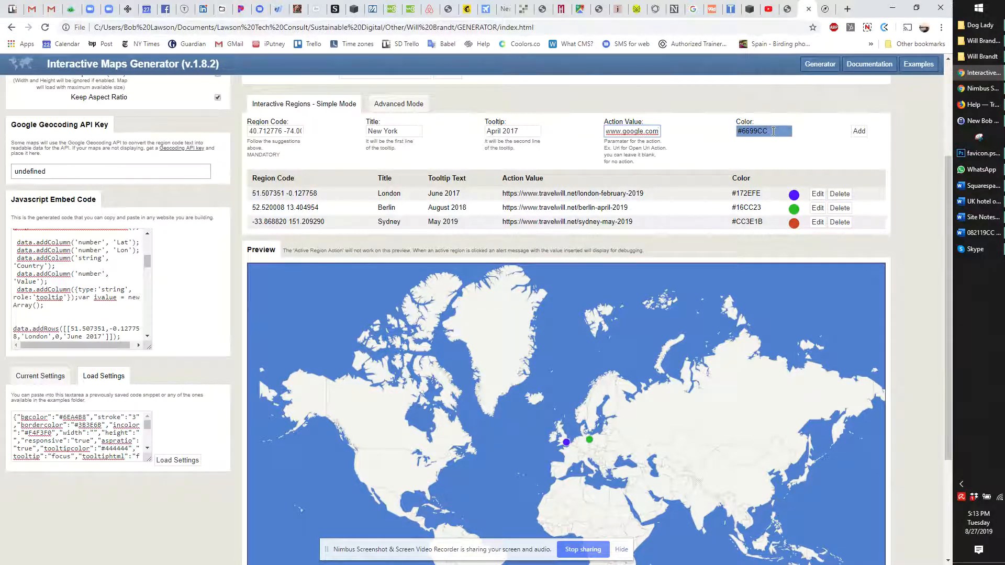
# Choose the magenta colour #CC2D92 for the New York marker and add the region to the list.
pyautogui.click(774, 131)
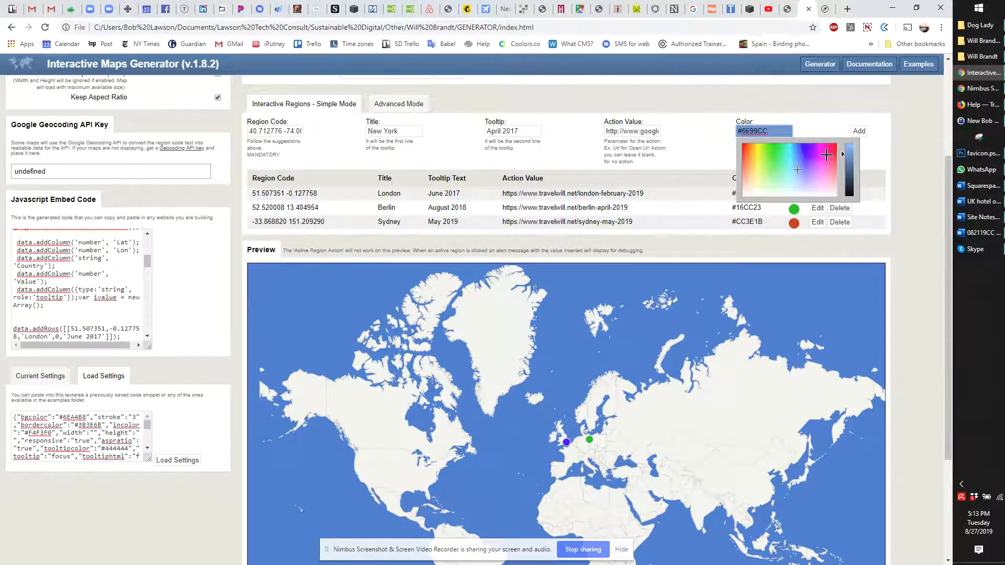
pyautogui.click(827, 155)
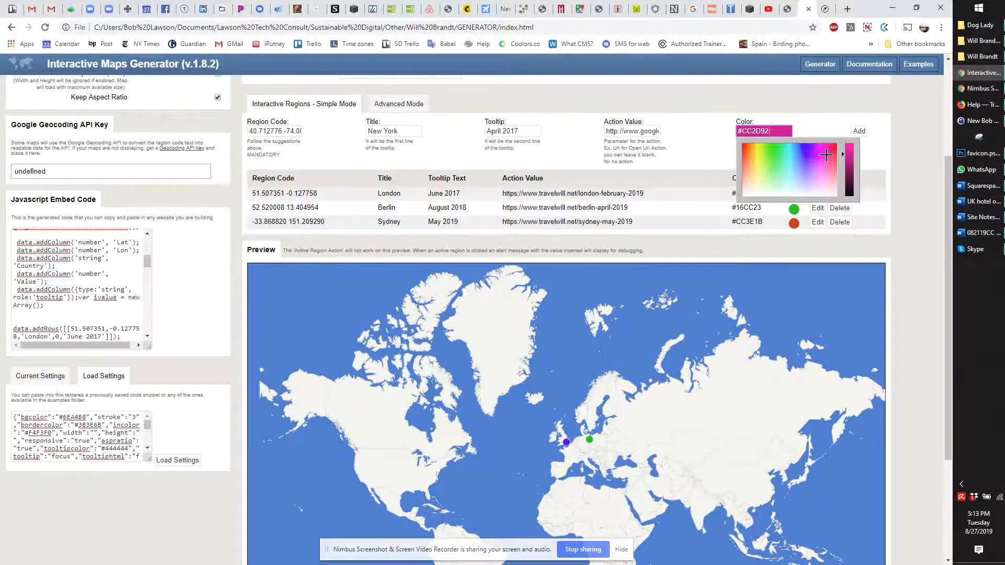
pyautogui.click(859, 131)
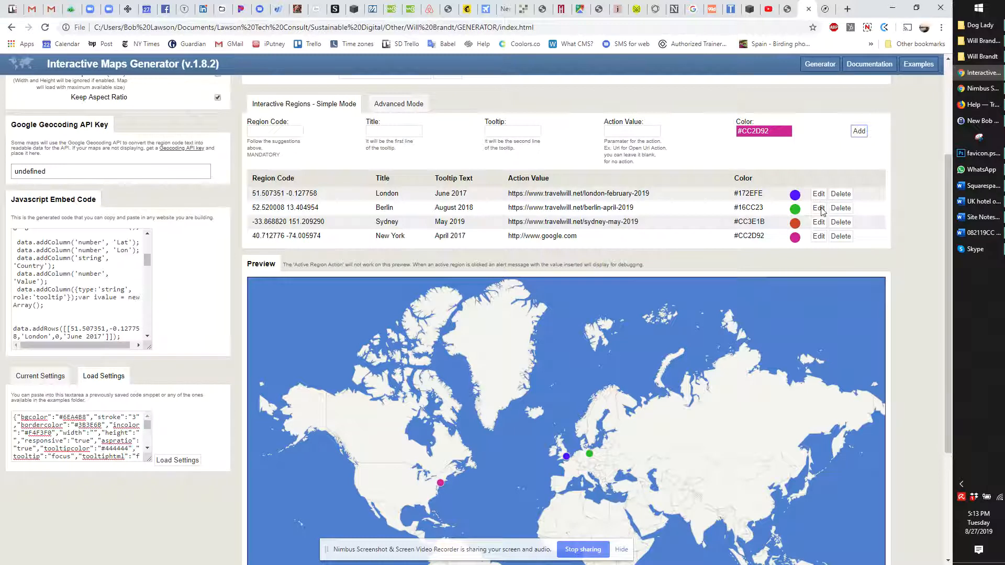
# Review the New York entry's editable fields and inspect the markers on the preview map.
pyautogui.click(819, 237)
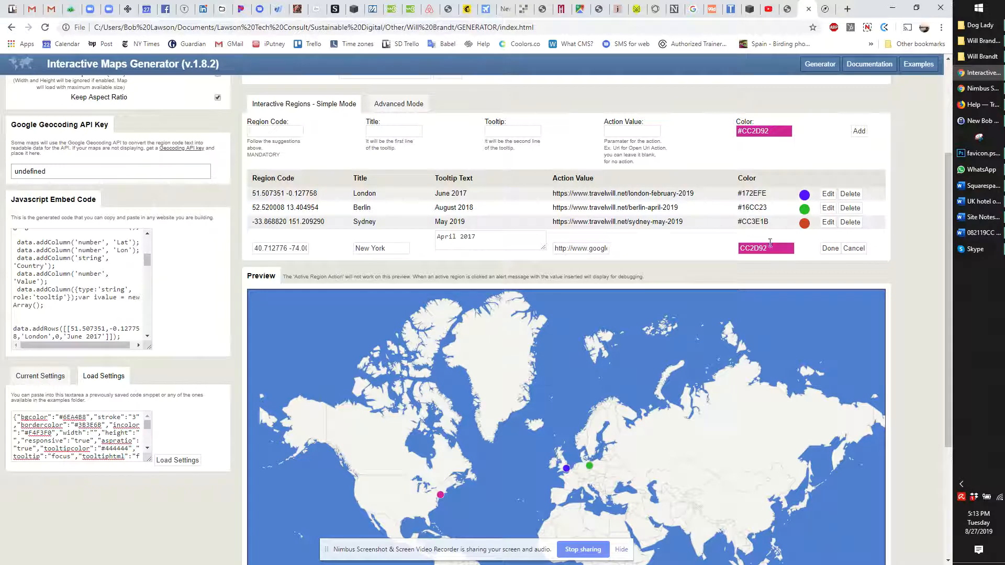
pyautogui.click(835, 251)
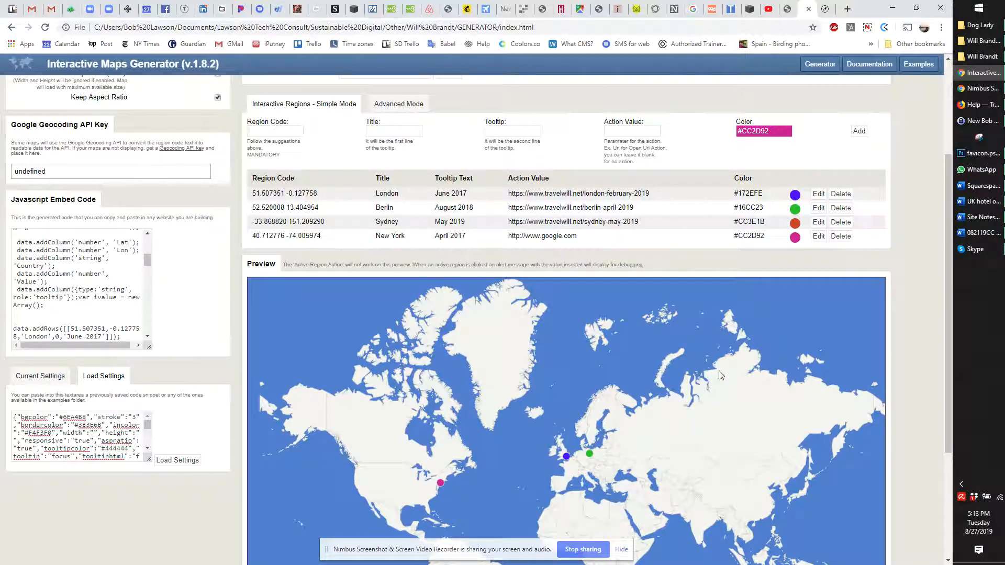
pyautogui.scroll(-3, 720, 376)
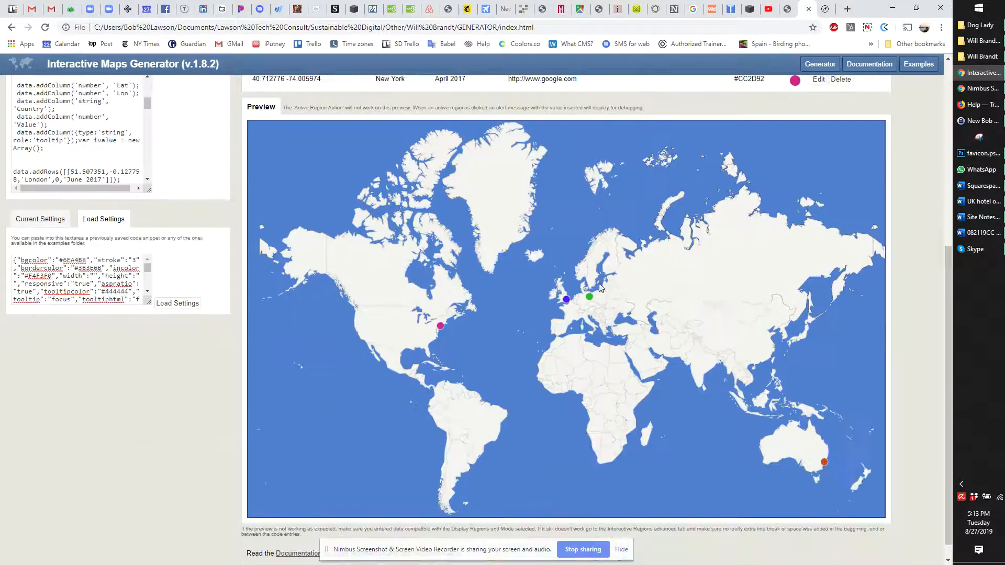
pyautogui.scroll(3, 671, 369)
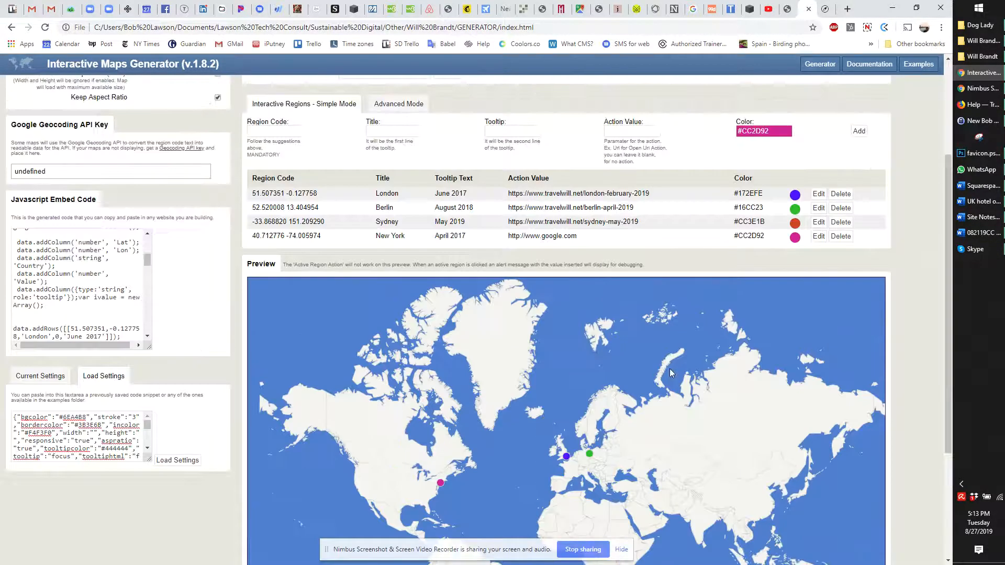
# Copy the map's current settings code and replace the old generator code in the Site Notes Word document with it.
pyautogui.click(42, 377)
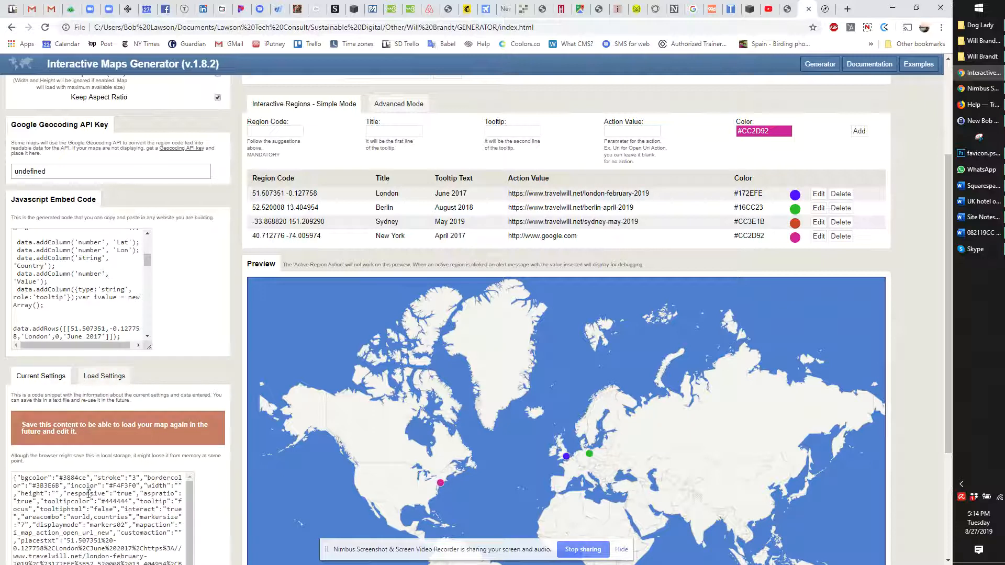
pyautogui.click(89, 494)
pyautogui.hotkey('ctrl', 'c')
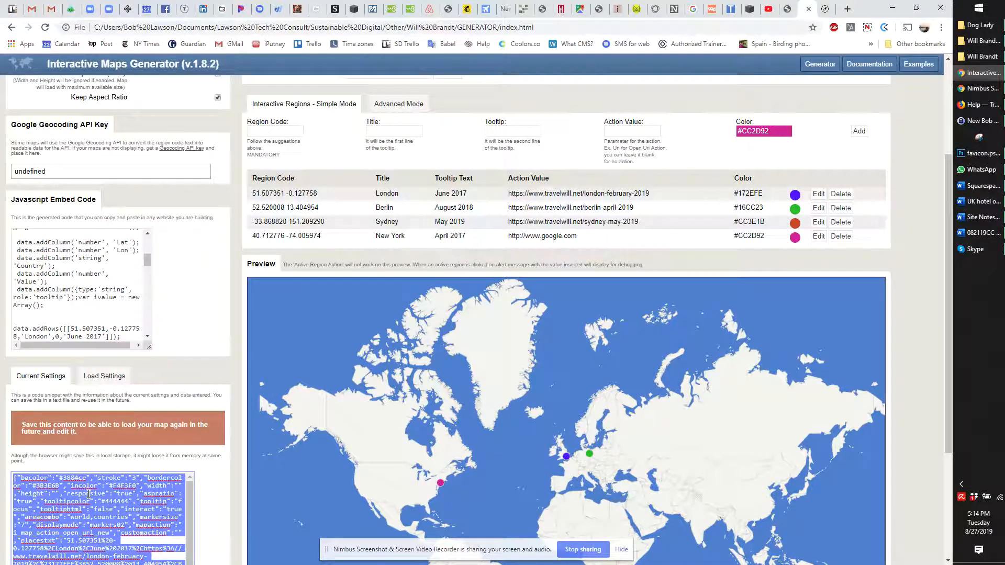
pyautogui.click(983, 217)
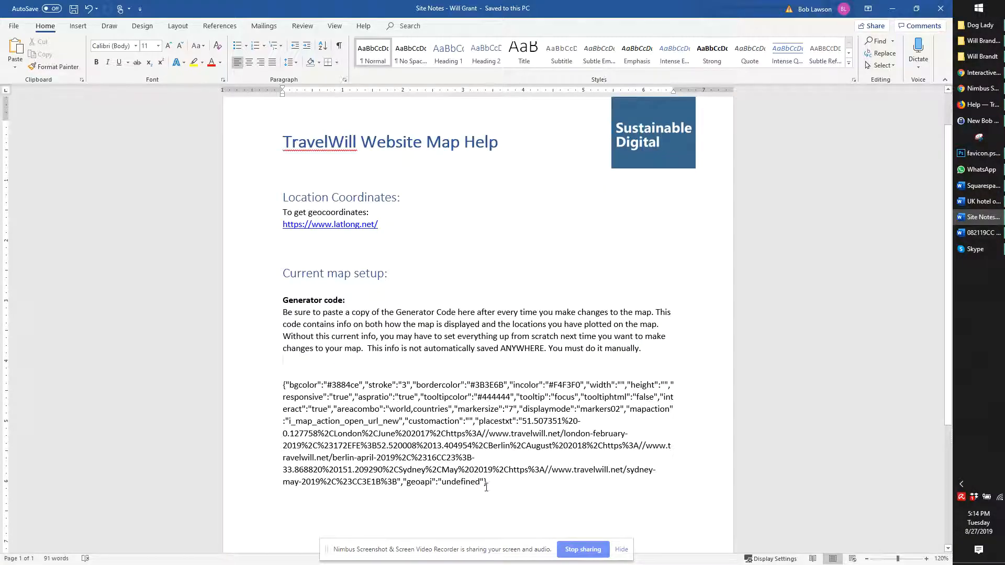
pyautogui.moveTo(491, 481); pyautogui.dragTo(276, 386)
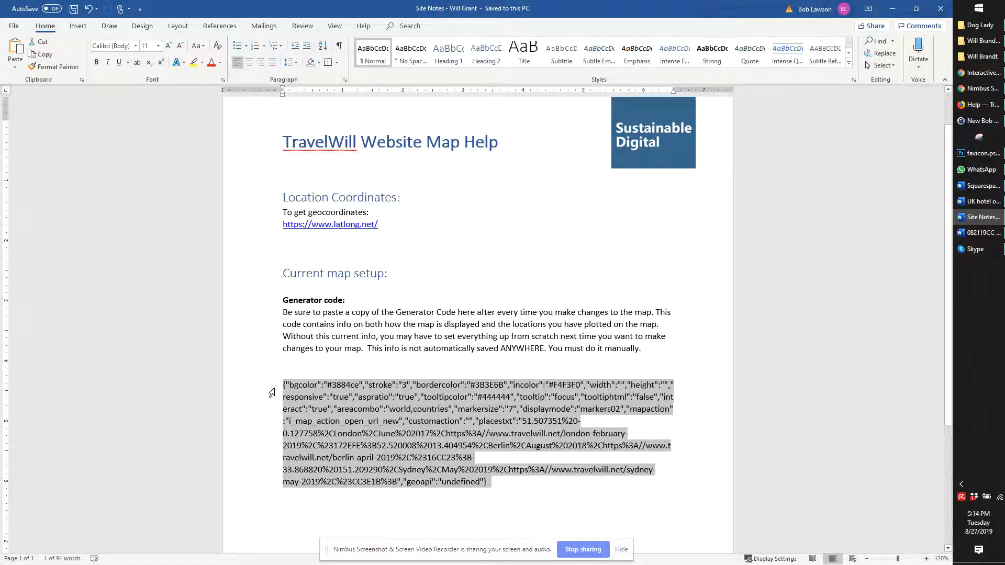
pyautogui.hotkey('ctrl', 'v')
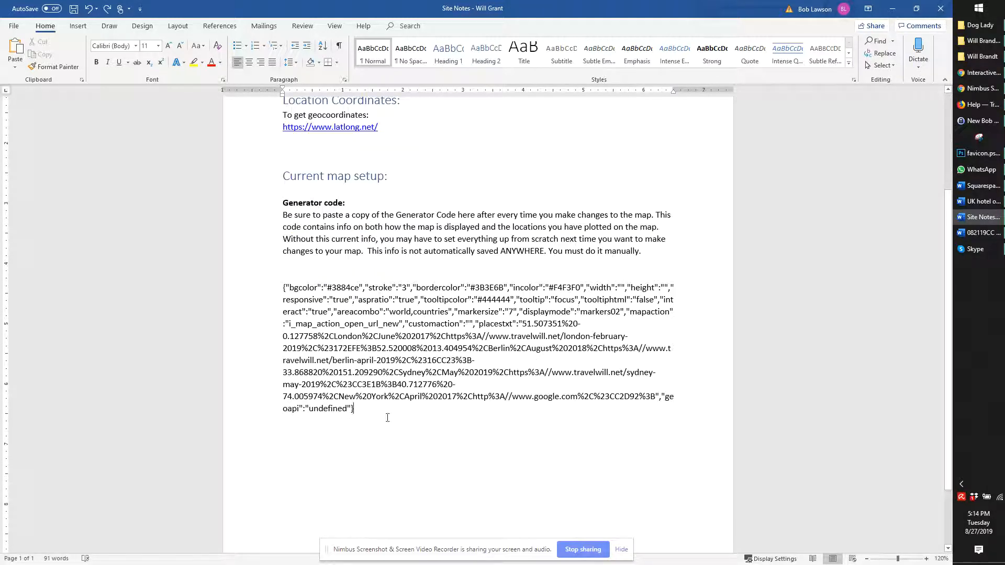
# Check the New York entry within the pasted generator code and save the Site Notes document.
pyautogui.click(340, 397)
pyautogui.moveTo(347, 399); pyautogui.dragTo(388, 399)
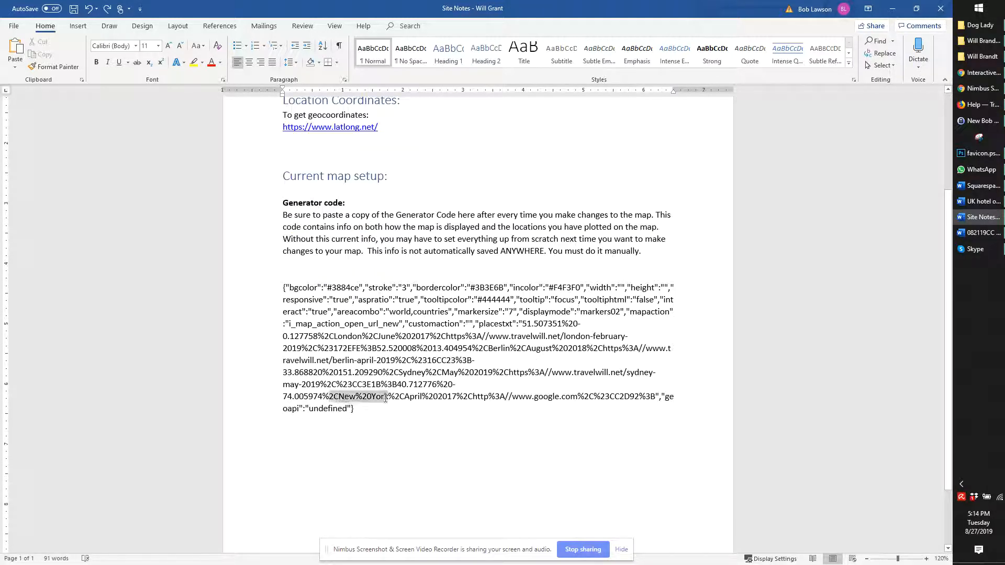
pyautogui.click(411, 419)
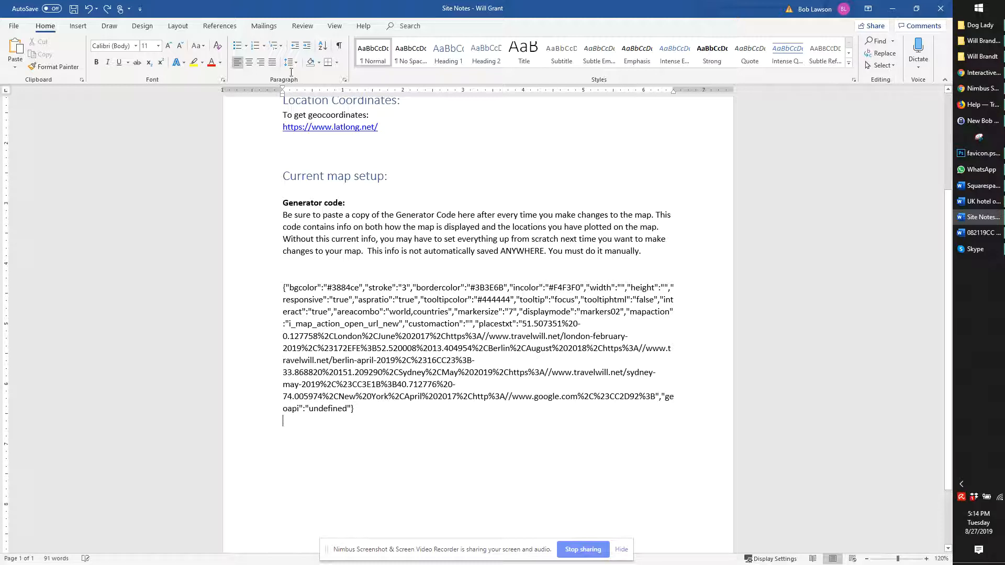
pyautogui.click(74, 9)
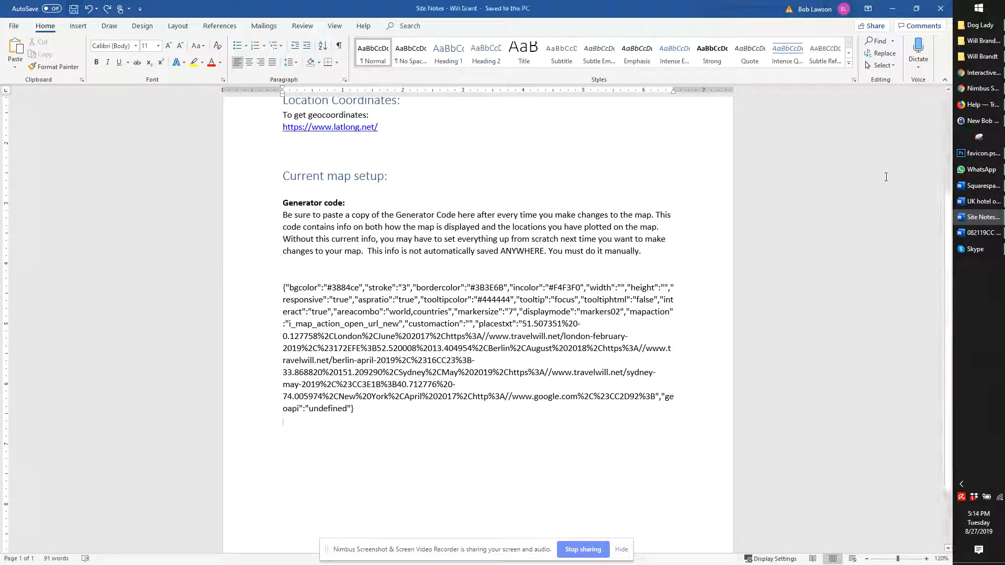
# Copy the full Javascript embed code from the Interactive Maps Generator and switch to the TravelWill site in Squarespace.
pyautogui.click(983, 73)
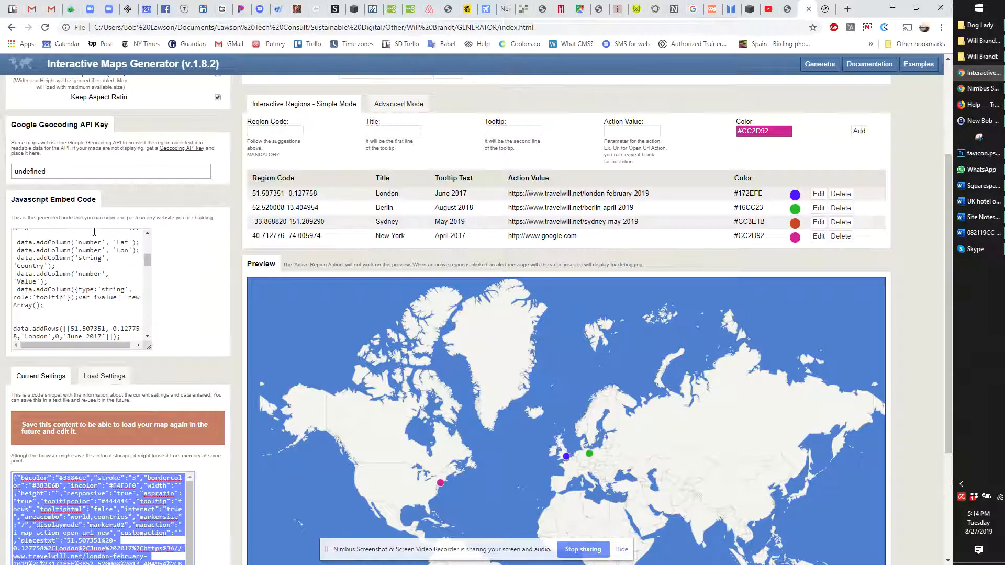
pyautogui.click(72, 260)
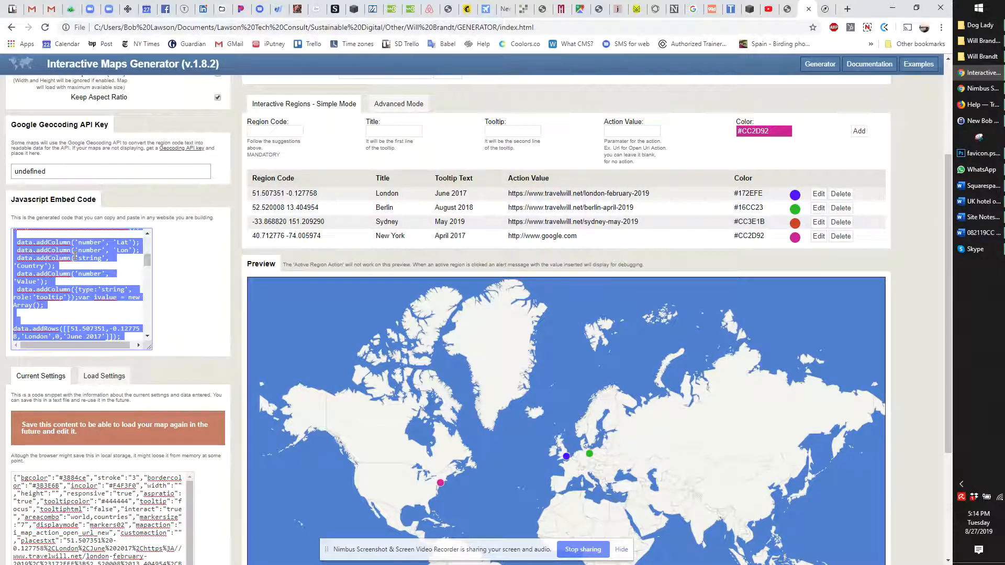
pyautogui.click(752, 7)
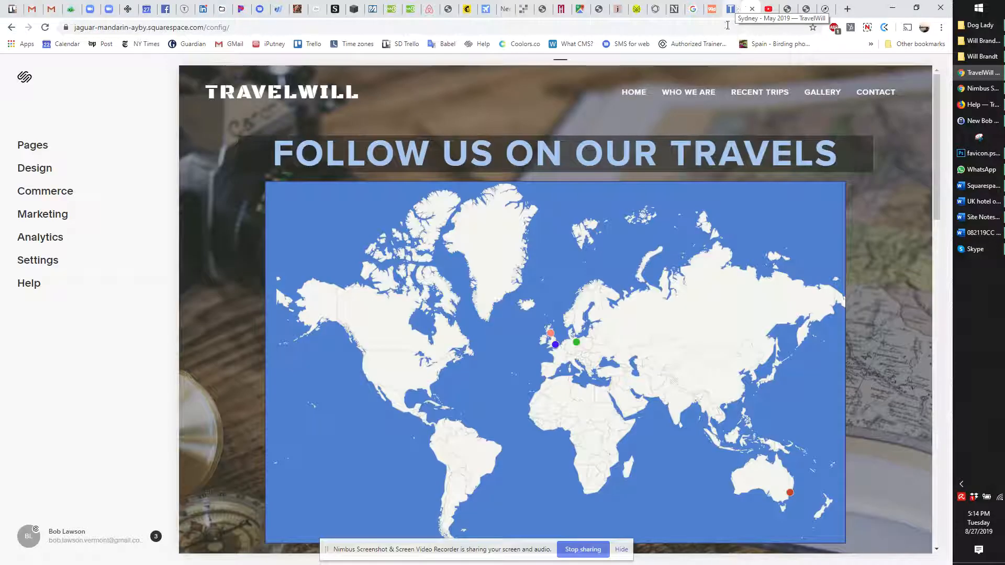
# Edit the Home page's Map section and open the embed data of its map embed block.
pyautogui.click(40, 148)
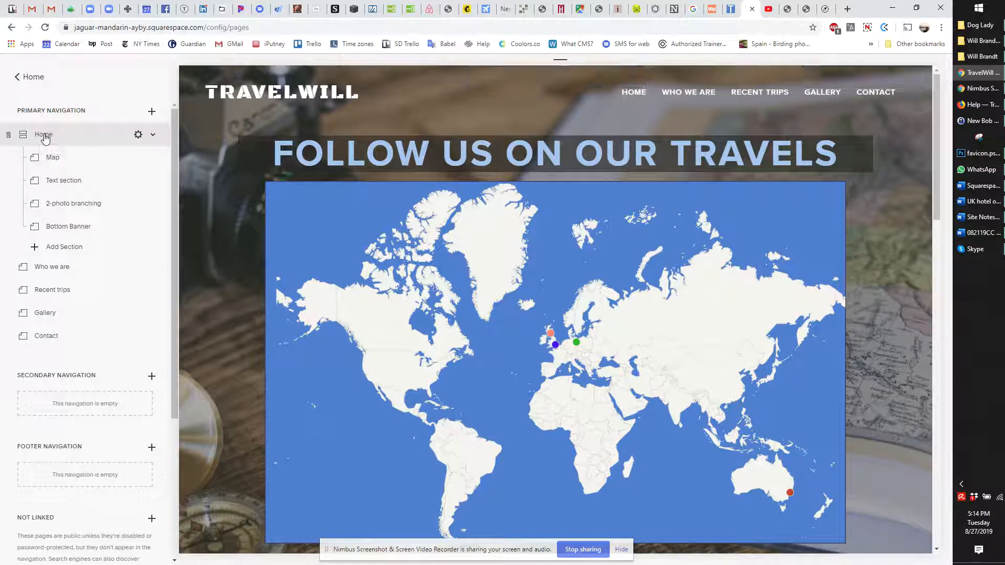
pyautogui.click(45, 136)
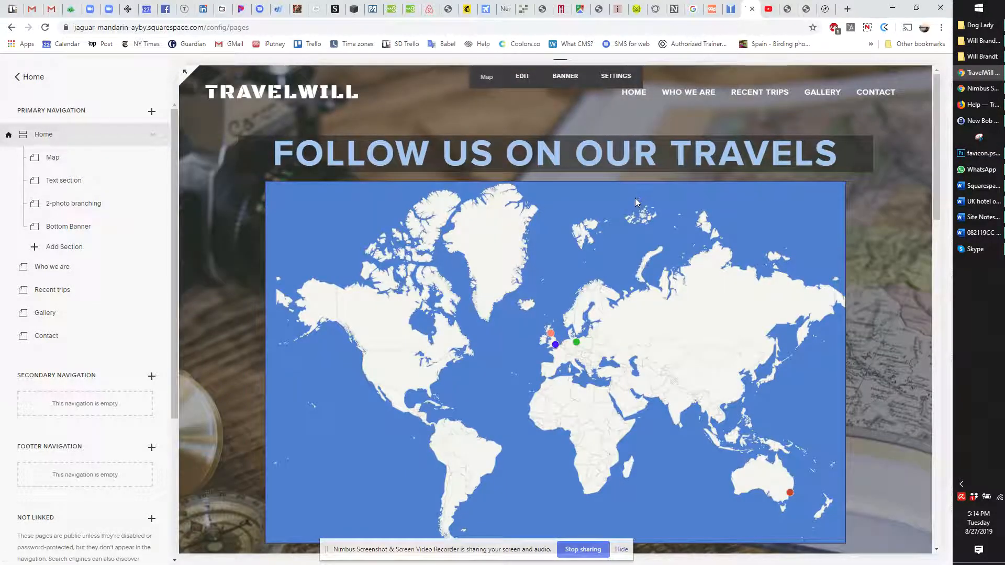
pyautogui.moveTo(525, 79)
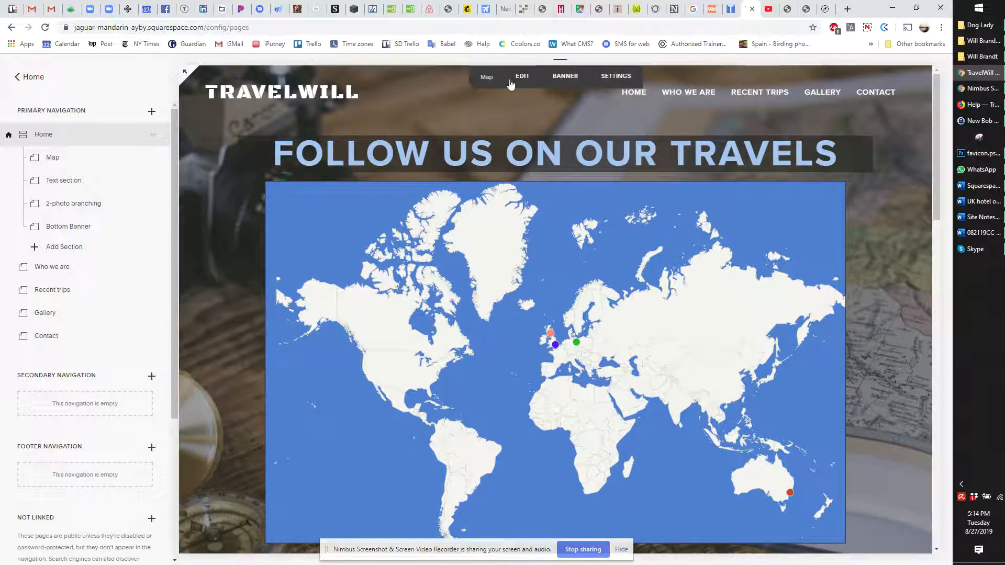
pyautogui.click(527, 83)
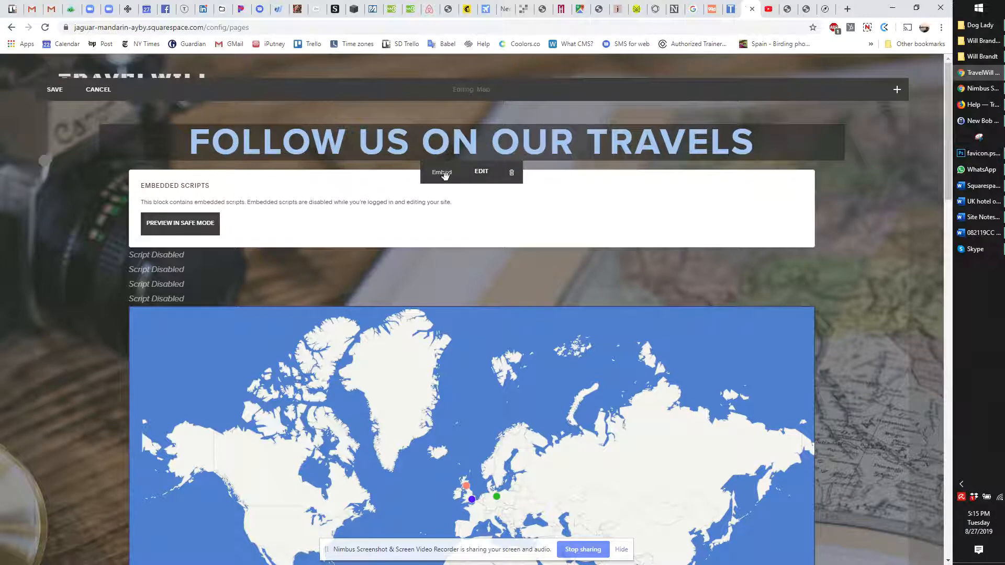
pyautogui.click(482, 176)
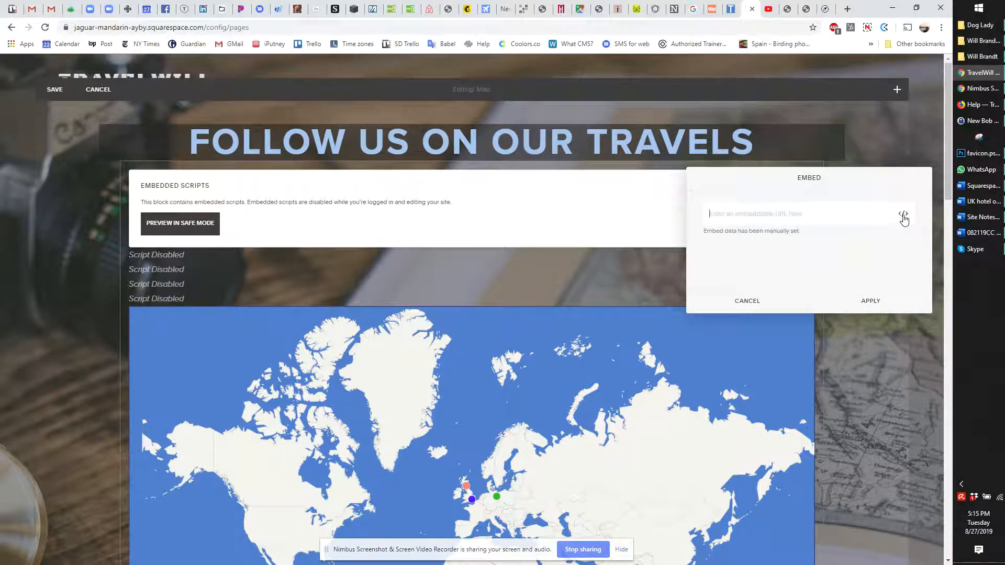
pyautogui.click(904, 216)
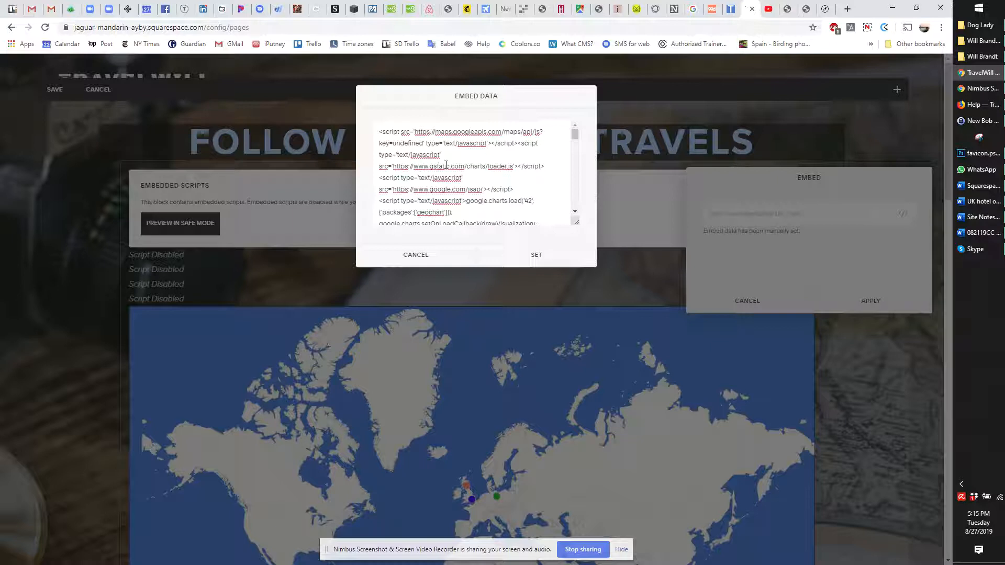
# Replace all of the existing embed data with the copied Javascript embed code and set it.
pyautogui.tripleClick(452, 186)
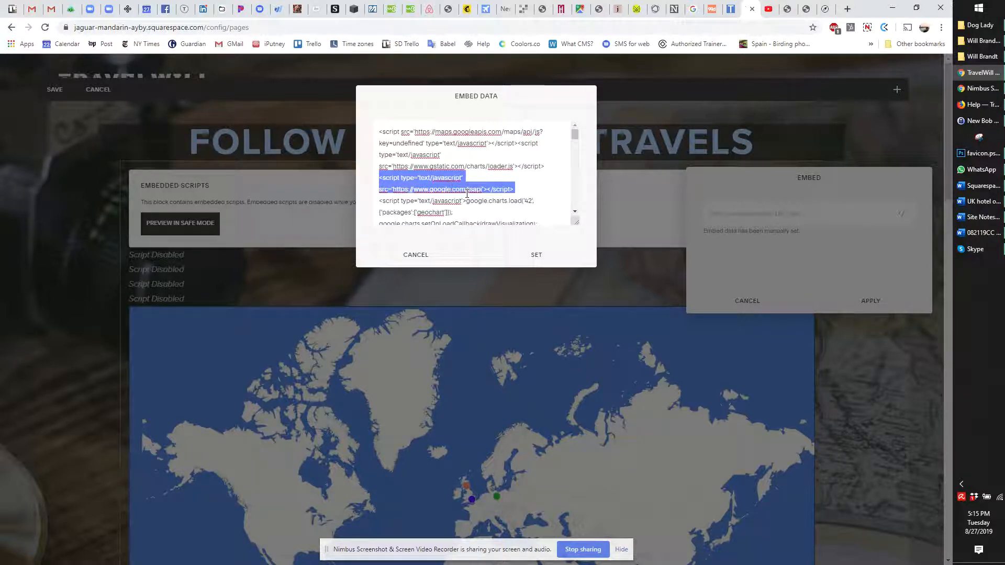
pyautogui.hotkey('ctrl', 'a')
pyautogui.press('BackSpace')
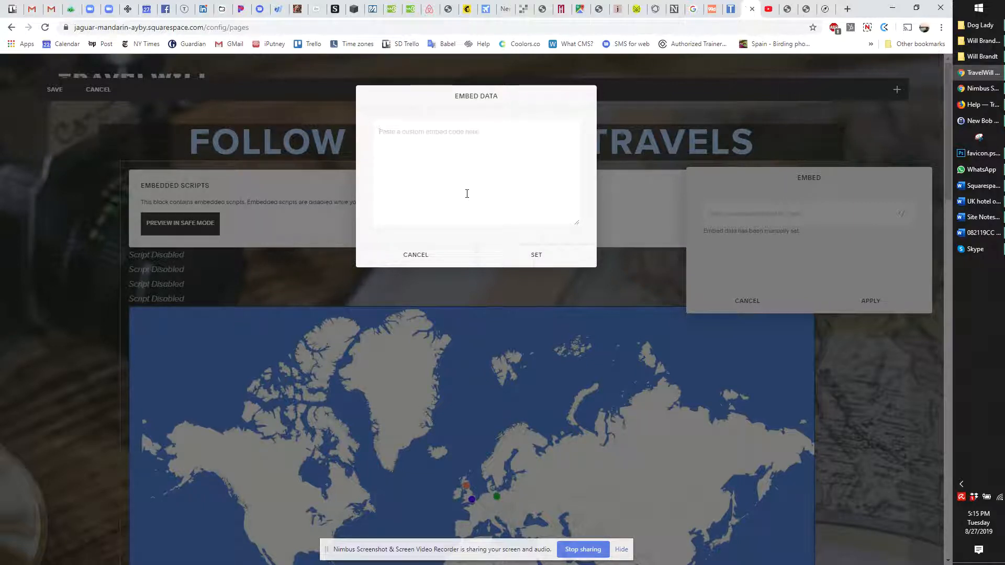
pyautogui.hotkey('ctrl', 'v')
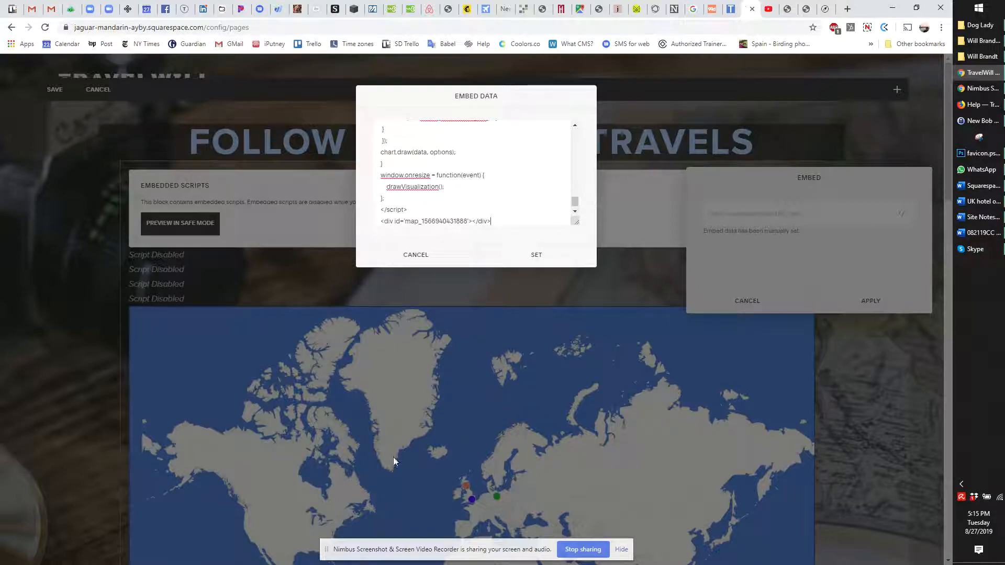
pyautogui.click(537, 259)
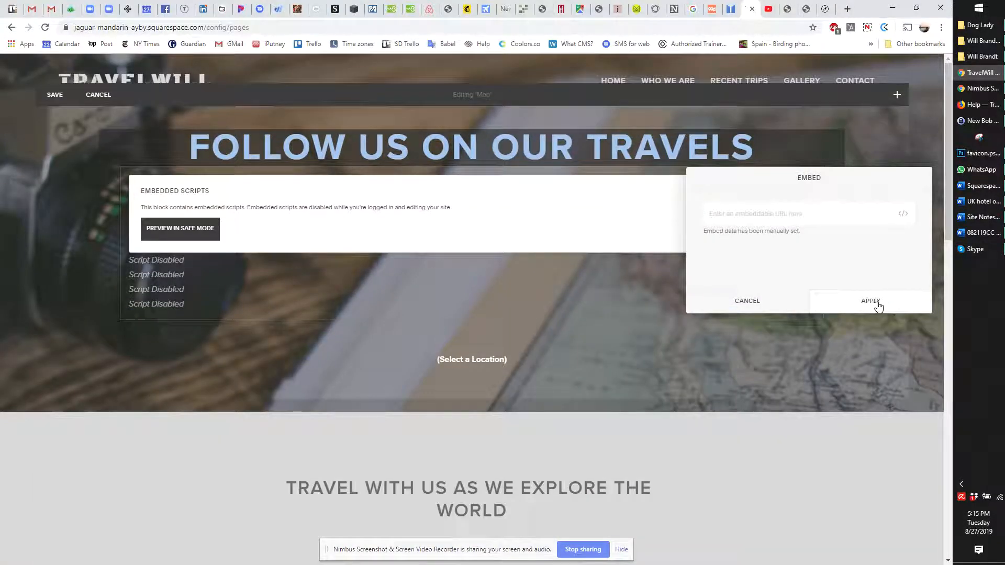
# Apply the updated embed block and save the Home page's Map section.
pyautogui.click(878, 304)
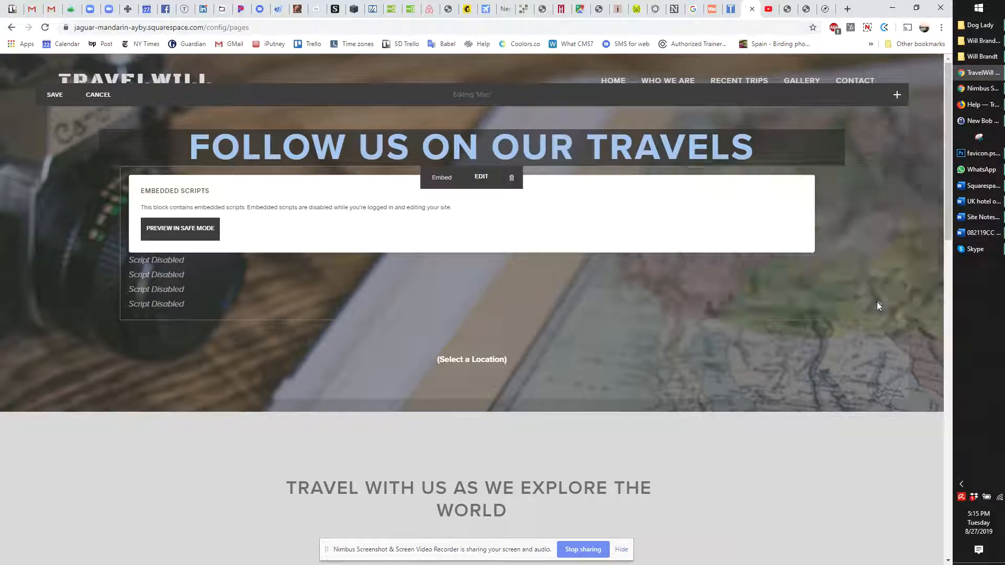
pyautogui.click(55, 96)
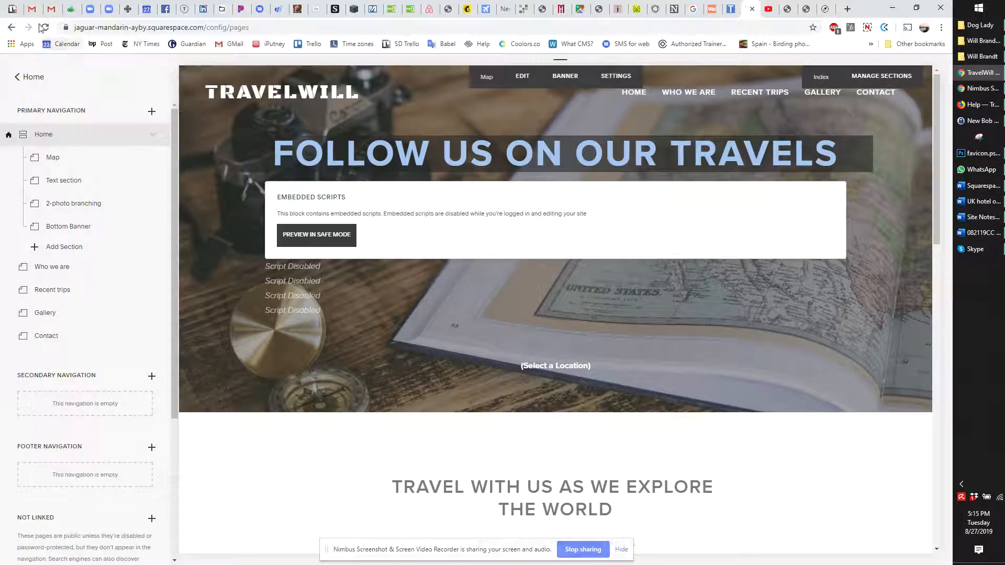
# Preview the map's embedded scripts in safe mode to check the New York marker, and reload the page to render the full map.
pyautogui.click(328, 235)
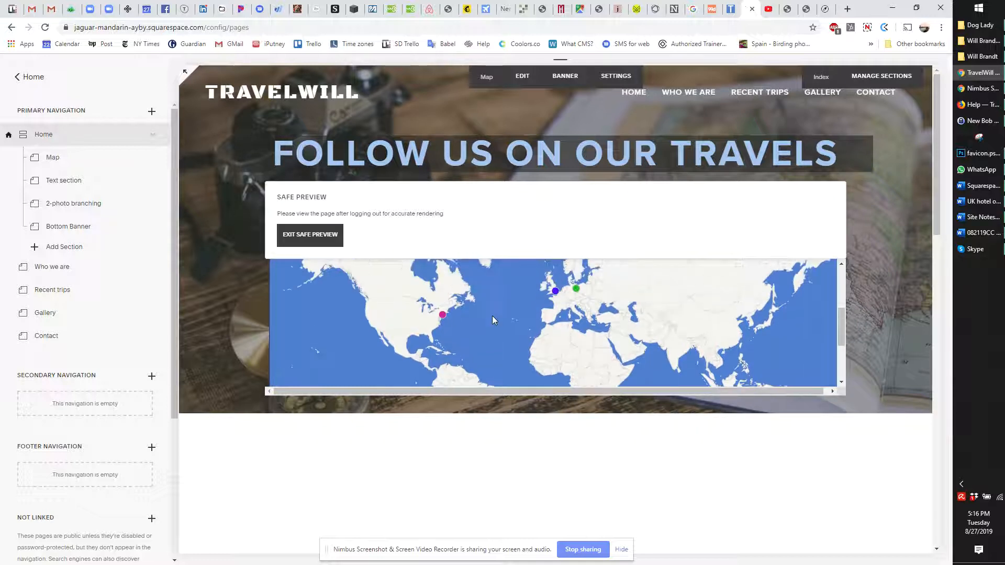
pyautogui.moveTo(442, 318)
pyautogui.click(45, 30)
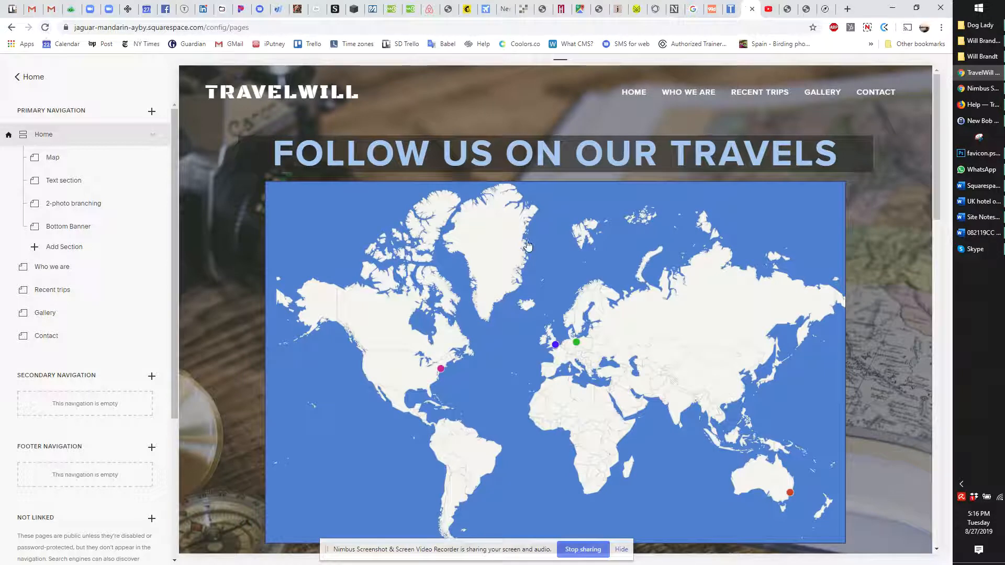
# Test the links of the New York and Berlin markers on the map, returning to the TravelWill page between them.
pyautogui.moveTo(441, 370)
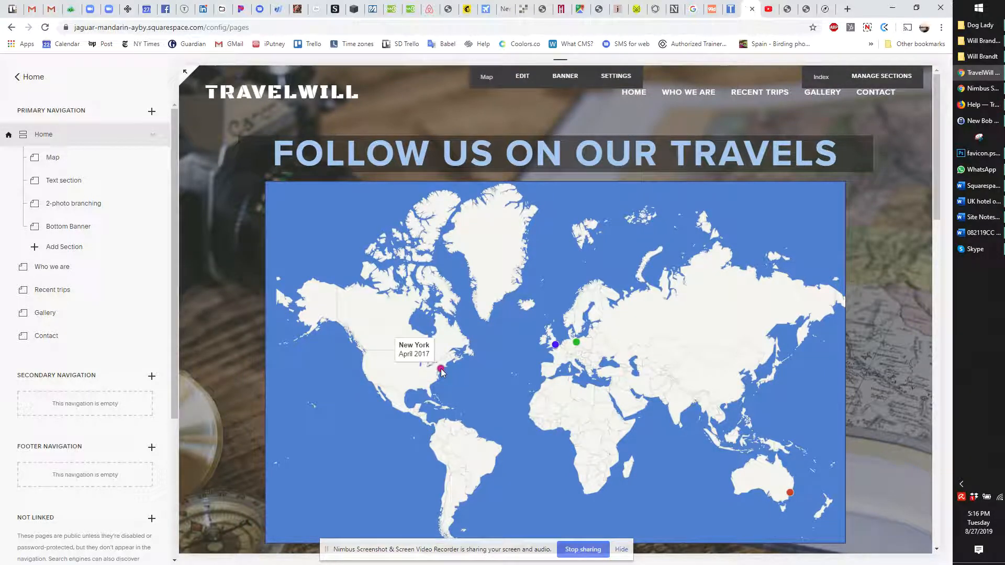
pyautogui.click(442, 369)
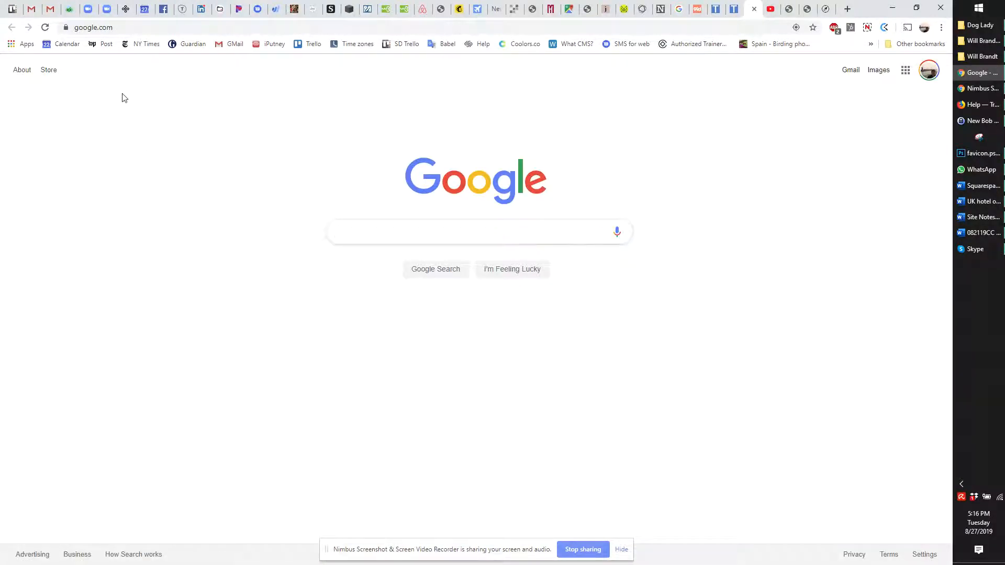
pyautogui.click(733, 9)
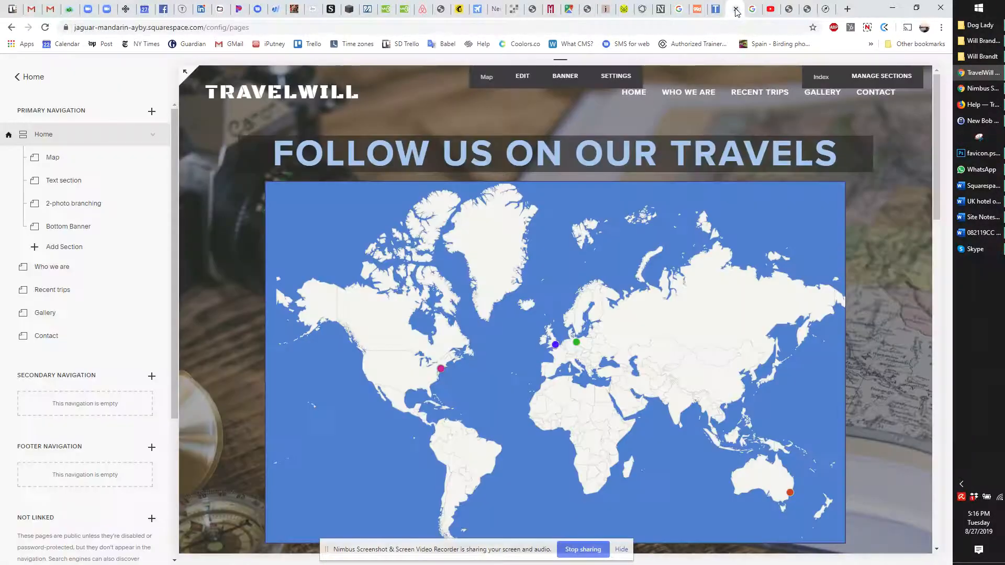
pyautogui.click(576, 343)
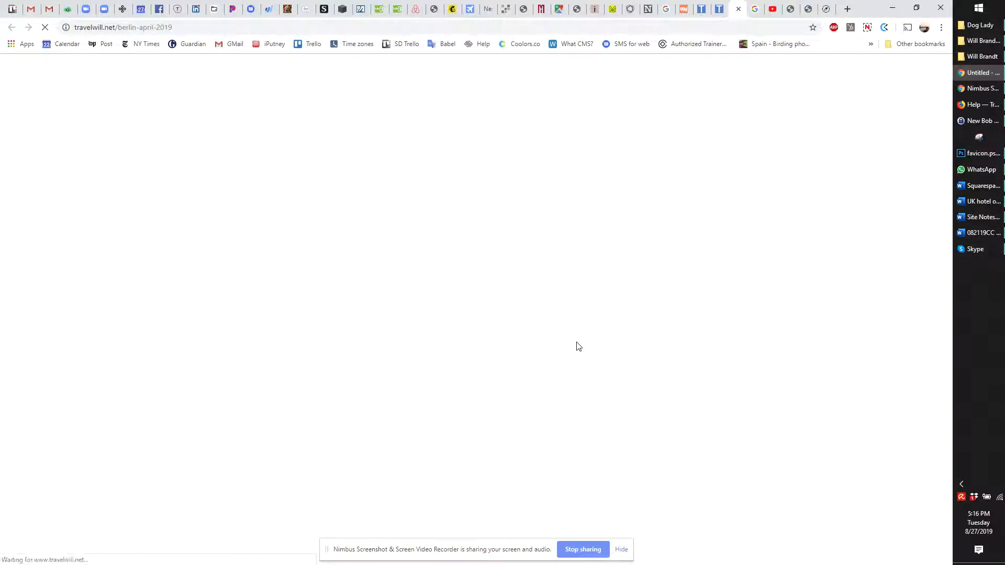